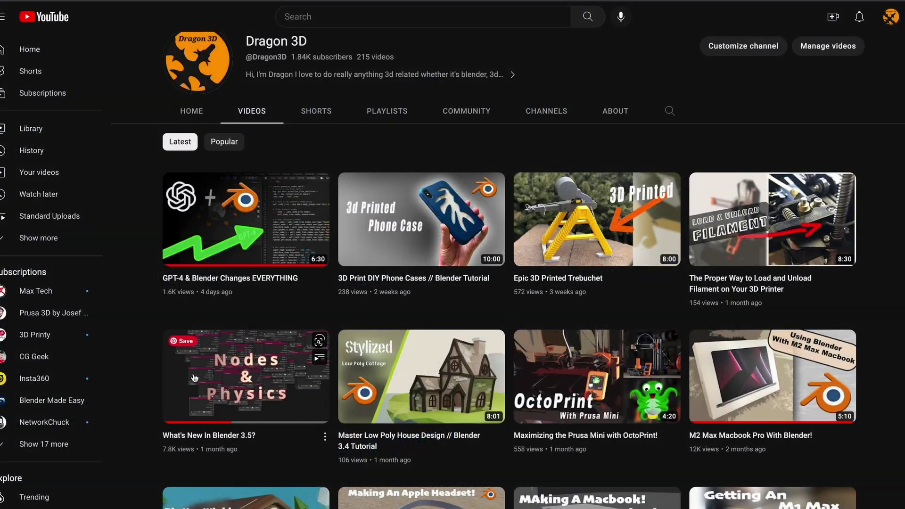
# - Play the 'What's New In Blender 3.5?' video from the channel's Videos tab
pyautogui.click(193, 377)
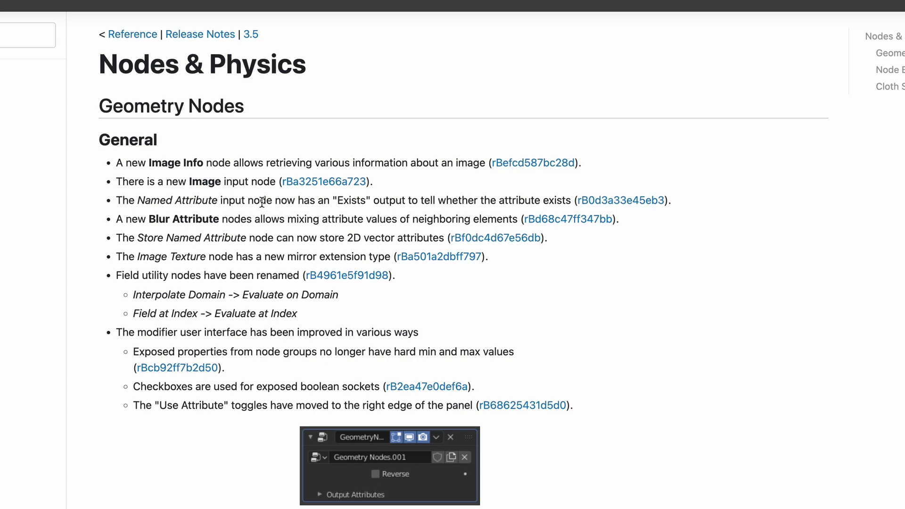
pyautogui.scroll(-10, 260, 202)
pyautogui.scroll(-10, 261, 201)
pyautogui.scroll(-5, 262, 201)
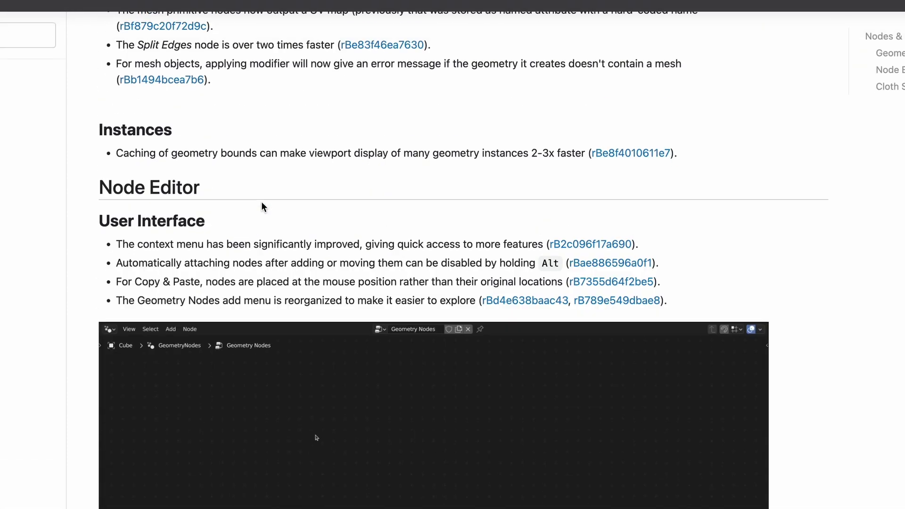
pyautogui.scroll(5, 261, 201)
pyautogui.scroll(3, 260, 202)
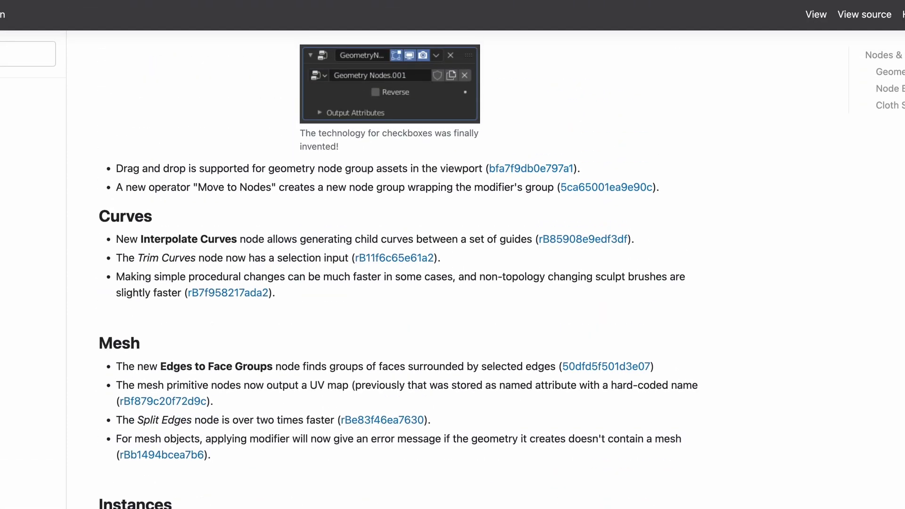
pyautogui.scroll(-2, 95, 211)
pyautogui.scroll(-3, 95, 210)
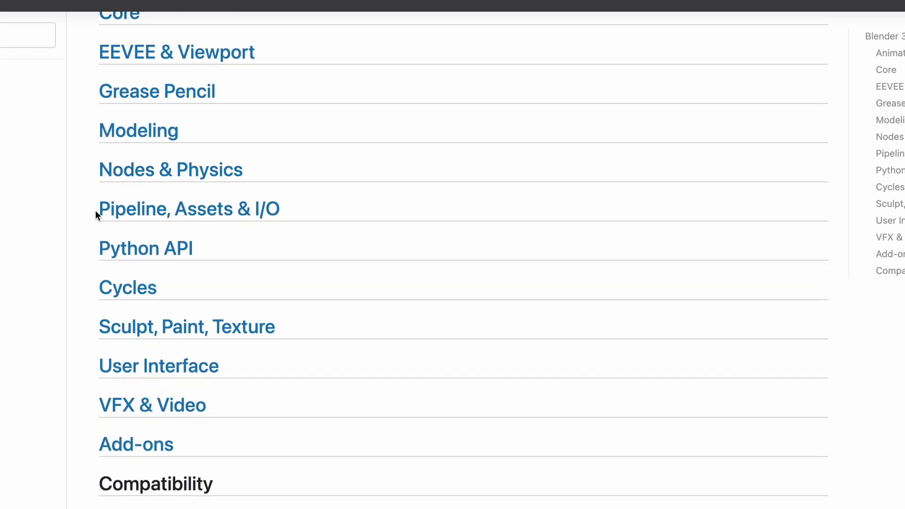
pyautogui.scroll(-2, 144, 305)
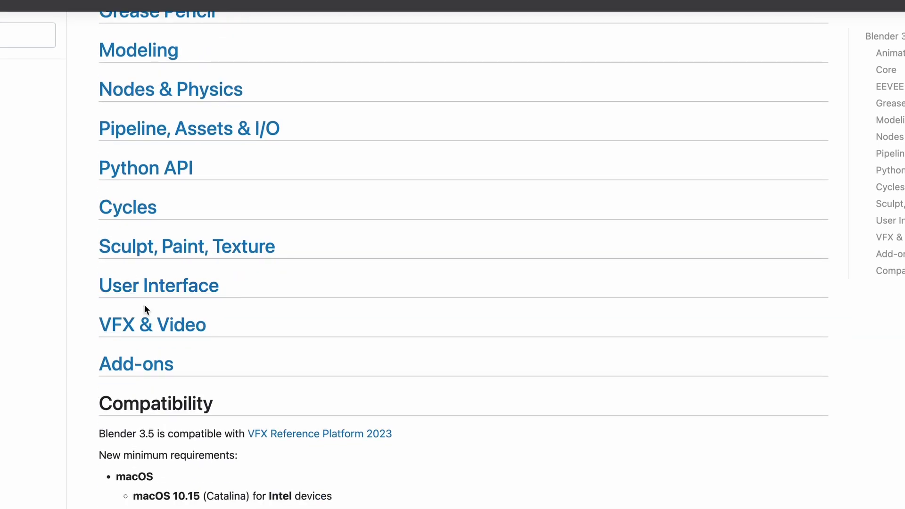
# - Open the Cycles release notes from the Blender 3.5 index
pyautogui.click(133, 205)
pyautogui.scroll(-5, 379, 261)
pyautogui.scroll(-3, 378, 261)
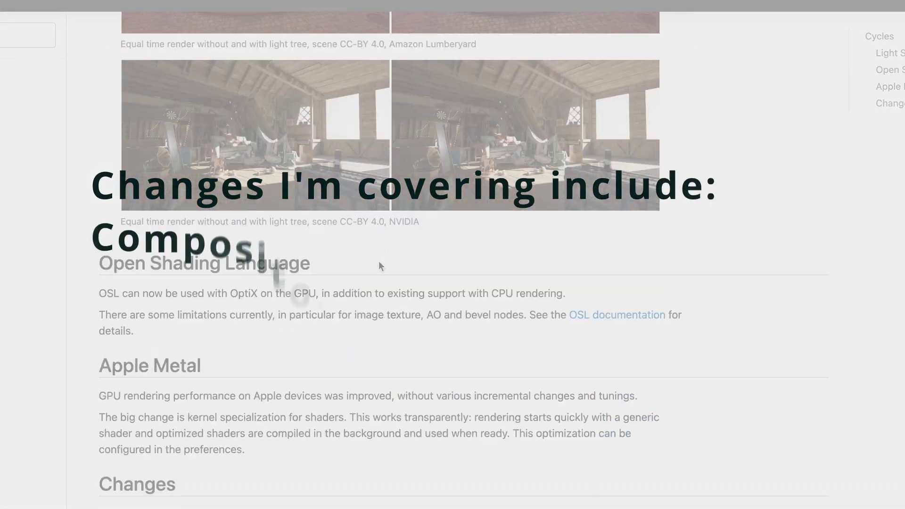
pyautogui.scroll(-3, 378, 262)
pyautogui.scroll(5, 378, 262)
pyautogui.scroll(5, 379, 261)
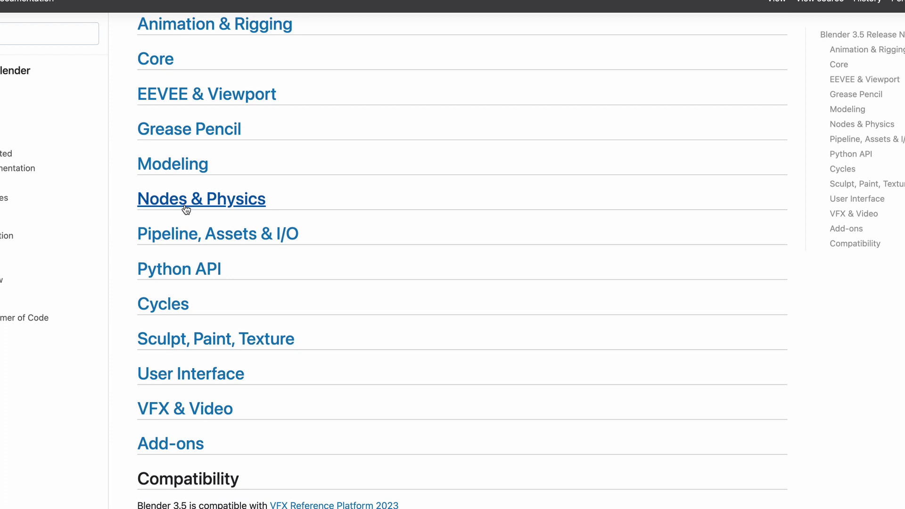
# - Open the EEVEE & Viewport release notes from the 3.5 index
pyautogui.click(198, 94)
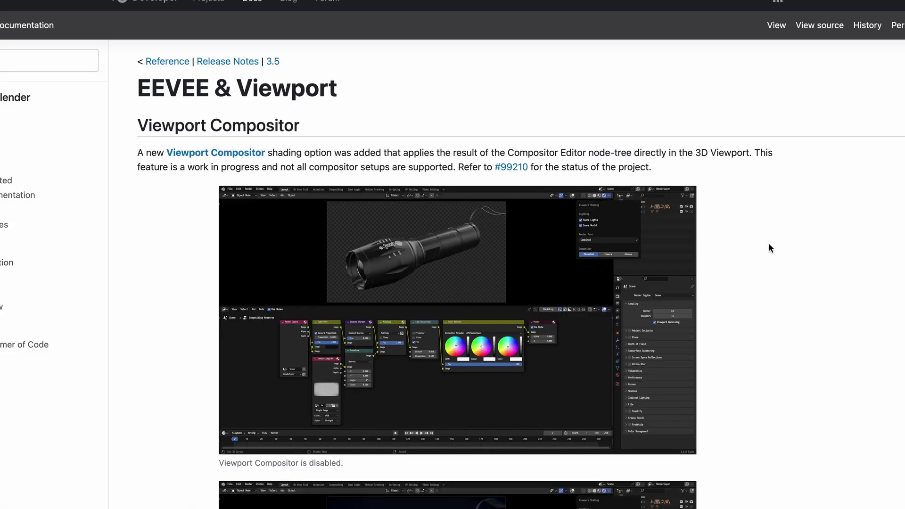
pyautogui.scroll(-4, 741, 346)
pyautogui.scroll(-4, 741, 348)
pyautogui.scroll(-4, 742, 347)
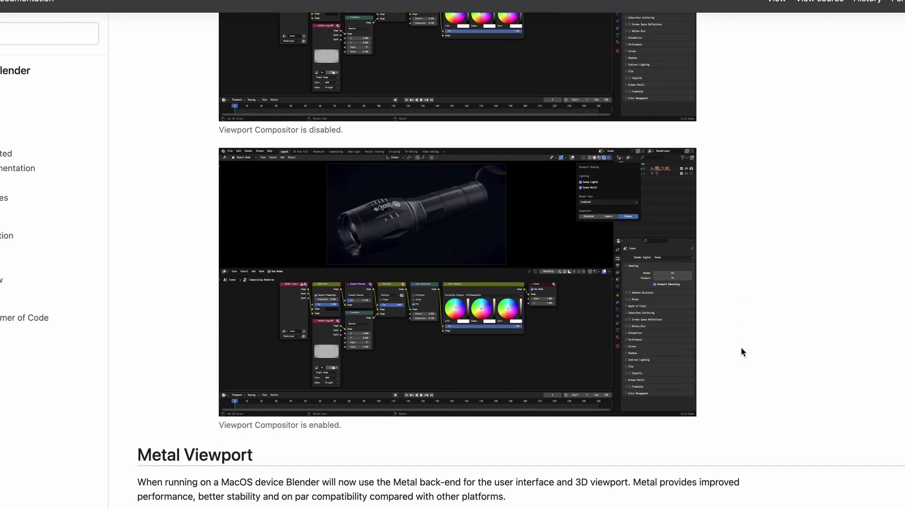
pyautogui.scroll(-5, 741, 347)
pyautogui.scroll(-3, 742, 351)
pyautogui.scroll(-2, 741, 352)
pyautogui.scroll(-3, 742, 352)
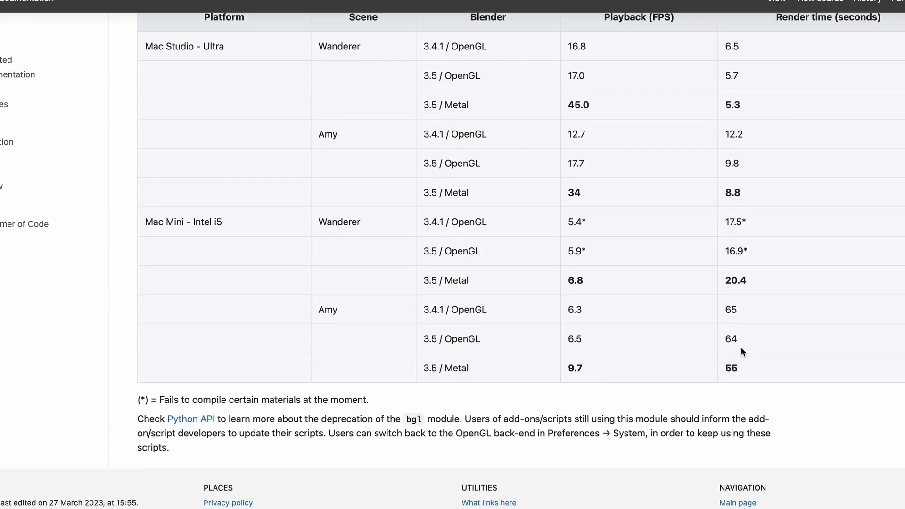
pyautogui.scroll(-1, 741, 352)
pyautogui.scroll(3, 741, 352)
pyautogui.scroll(3, 741, 352)
pyautogui.scroll(2, 741, 352)
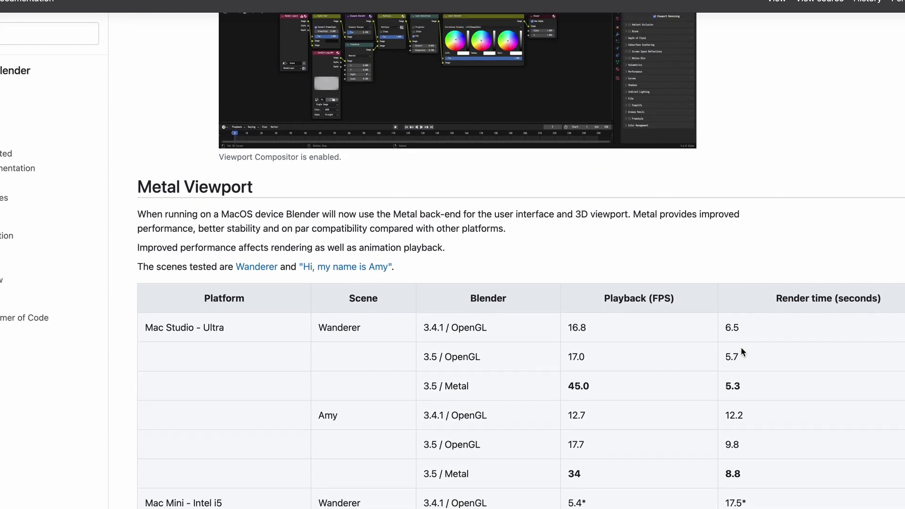
pyautogui.scroll(2, 741, 352)
pyautogui.scroll(1, 742, 351)
pyautogui.scroll(2, 741, 351)
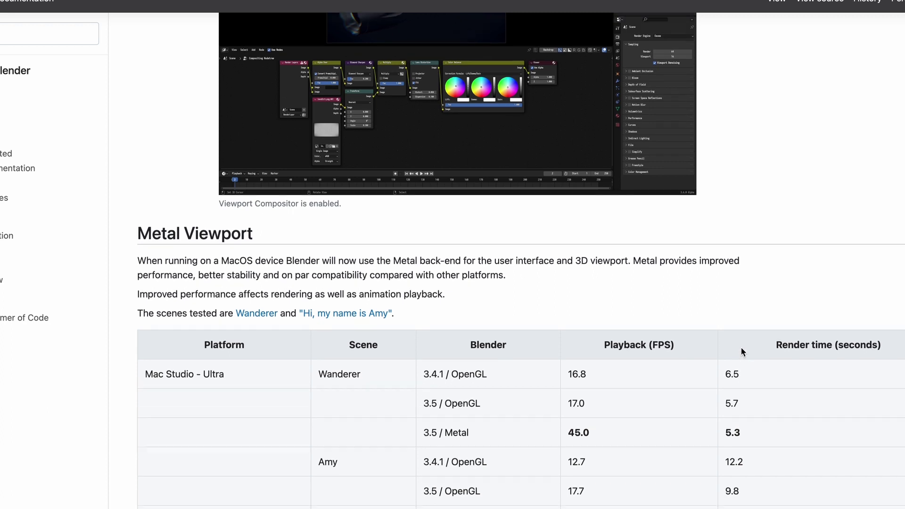
pyautogui.scroll(3, 741, 351)
pyautogui.scroll(3, 741, 352)
pyautogui.scroll(2, 741, 352)
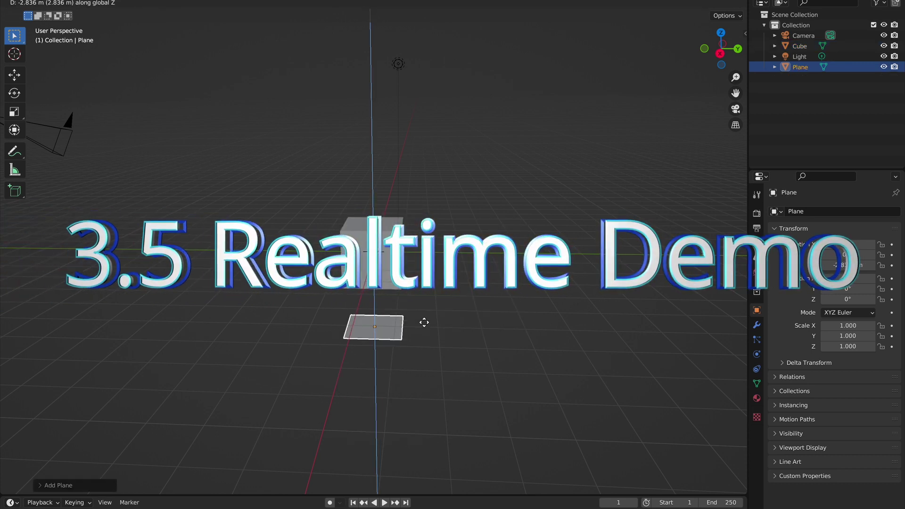
# - Scale the new plane into a floor, enable viewport shadows, and switch to Compositing
pyautogui.press('s')
pyautogui.click(168, 452)
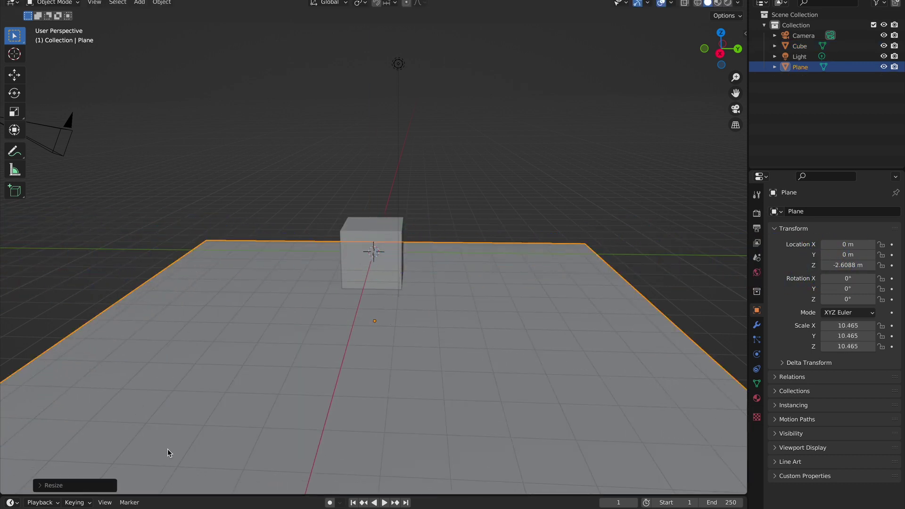
pyautogui.scroll(-3, 359, 370)
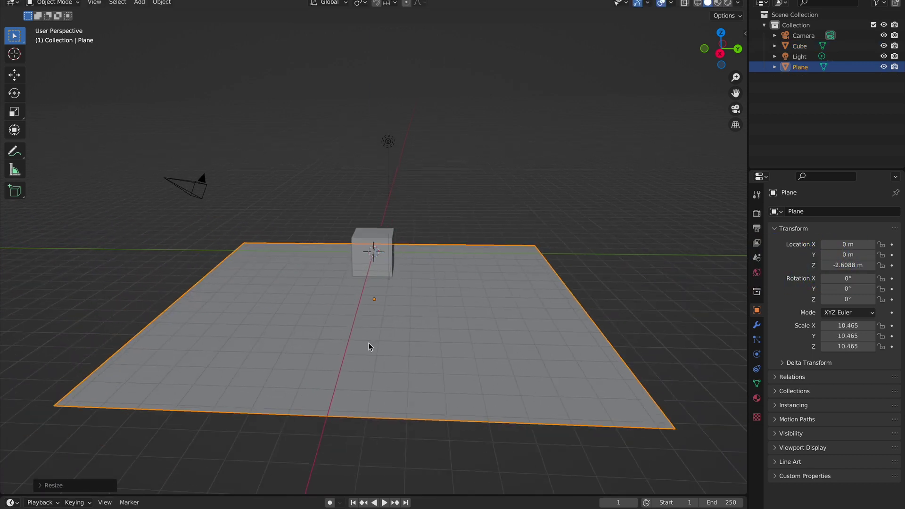
pyautogui.click(729, 5)
pyautogui.moveTo(520, 297); pyautogui.dragTo(518, 195, button='middle')
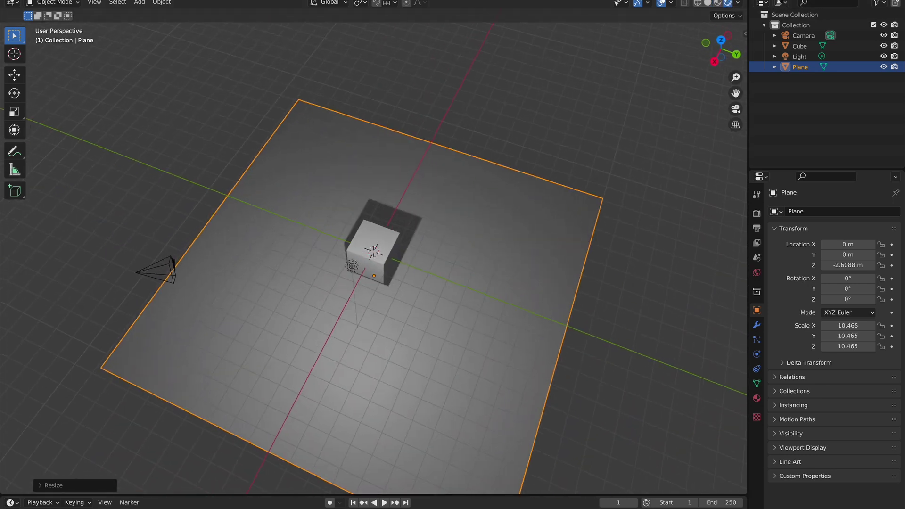
pyautogui.hotkey('ctrl', 'pagedown')
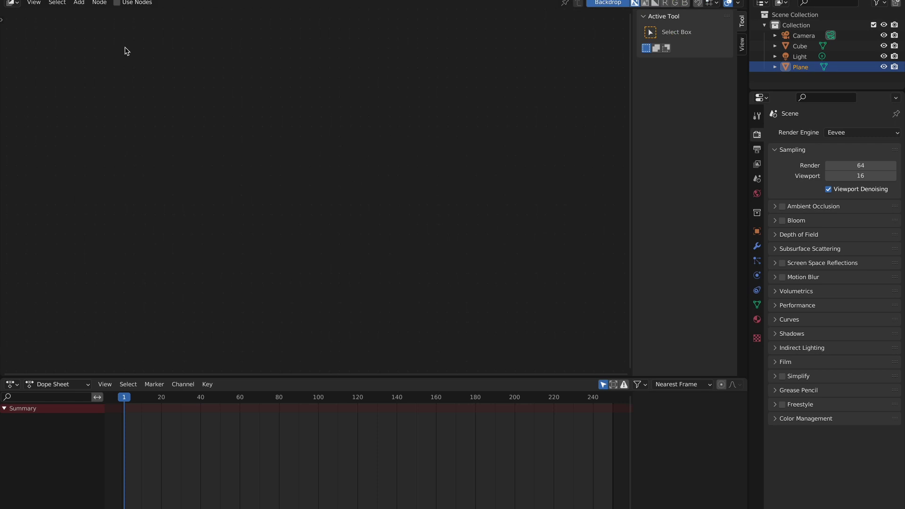
# - Enable Use Nodes and insert a Bilateral Blur node before Composite
pyautogui.click(117, 2)
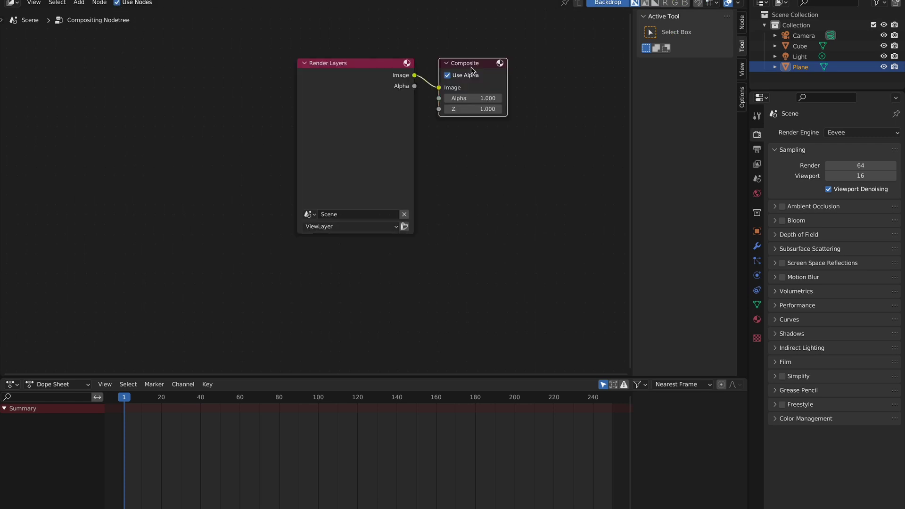
pyautogui.moveTo(471, 67); pyautogui.dragTo(586, 70)
pyautogui.hotkey('shift', 'a')
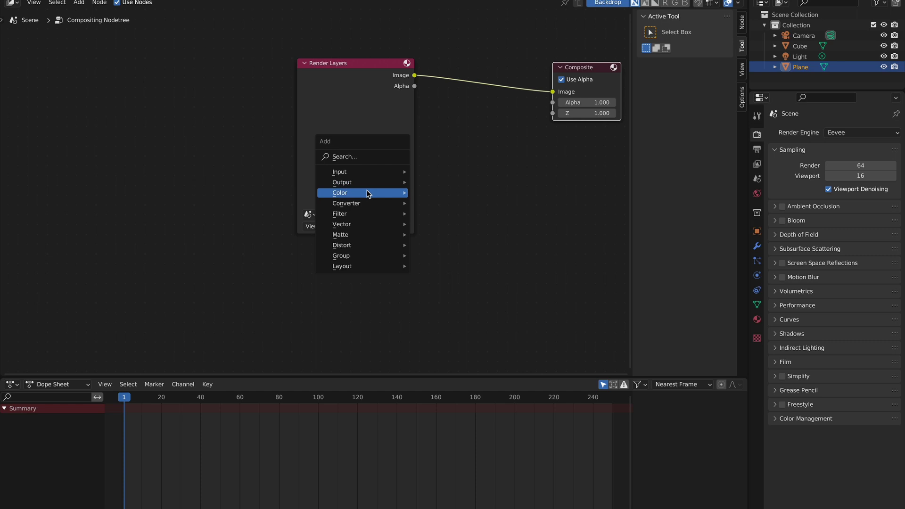
pyautogui.moveTo(334, 240)
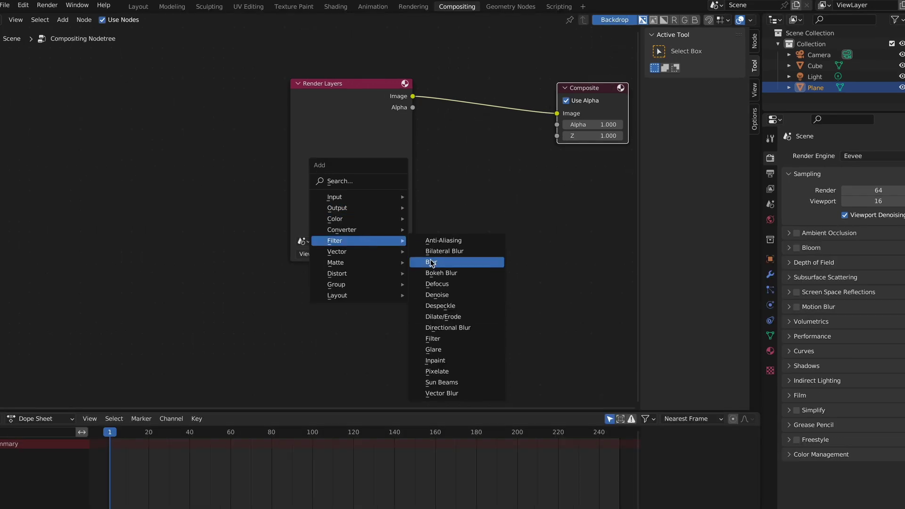
pyautogui.click(453, 252)
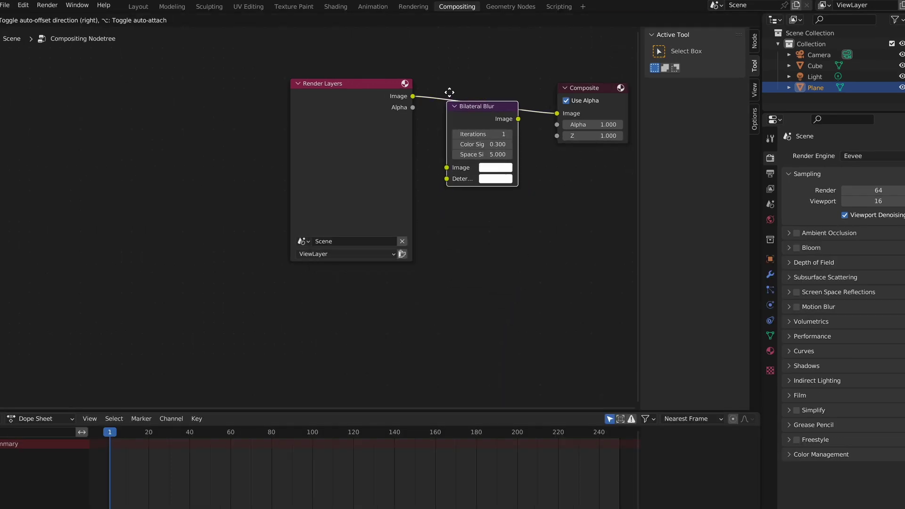
pyautogui.click(453, 91)
pyautogui.moveTo(497, 169); pyautogui.dragTo(483, 182, button='middle')
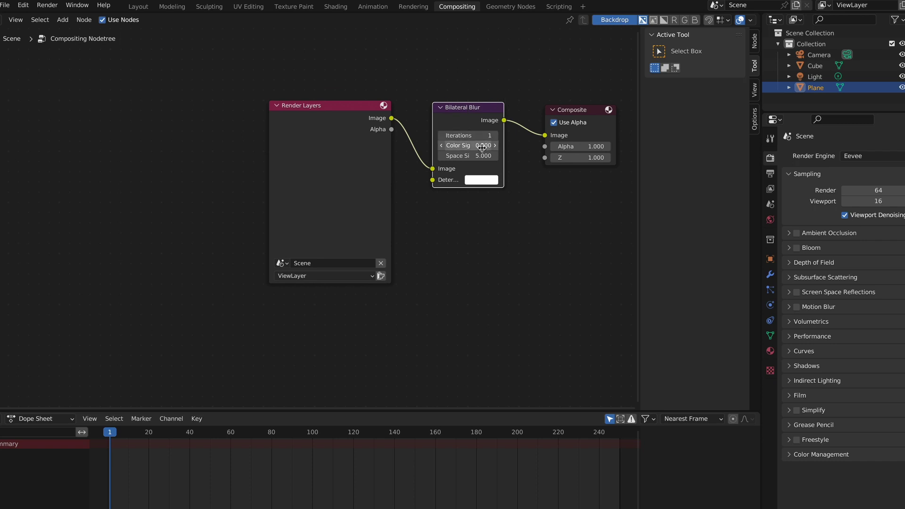
# - Insert an Anti-Aliasing node between Bilateral Blur and Composite
pyautogui.hotkey('shift', 'a')
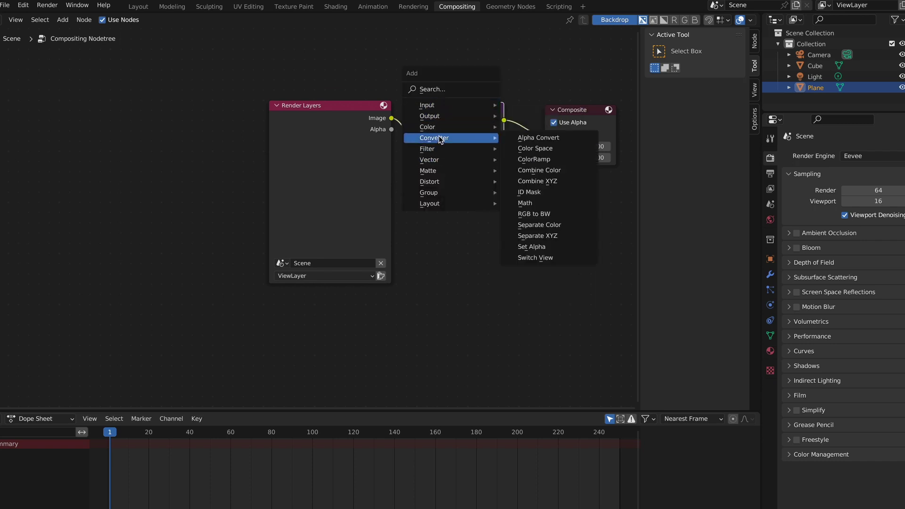
pyautogui.moveTo(428, 149)
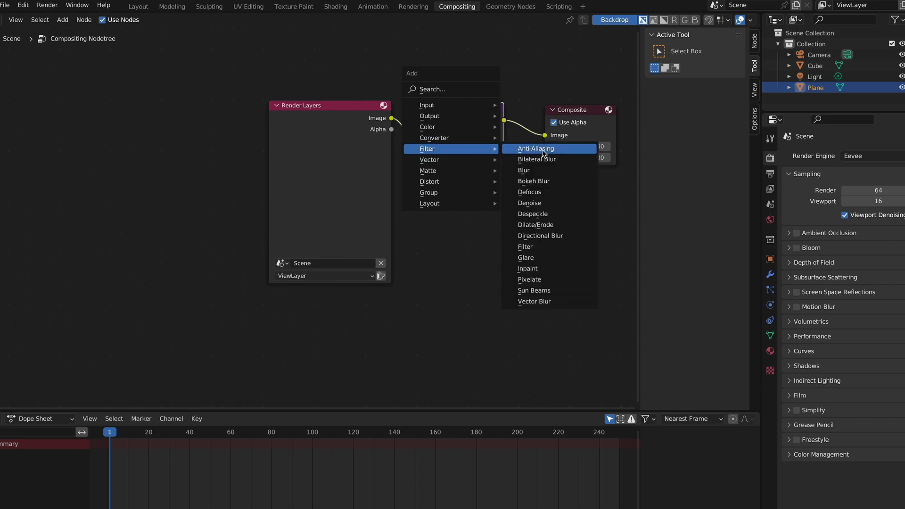
pyautogui.click(537, 148)
pyautogui.click(528, 210)
pyautogui.moveTo(559, 213); pyautogui.dragTo(569, 102)
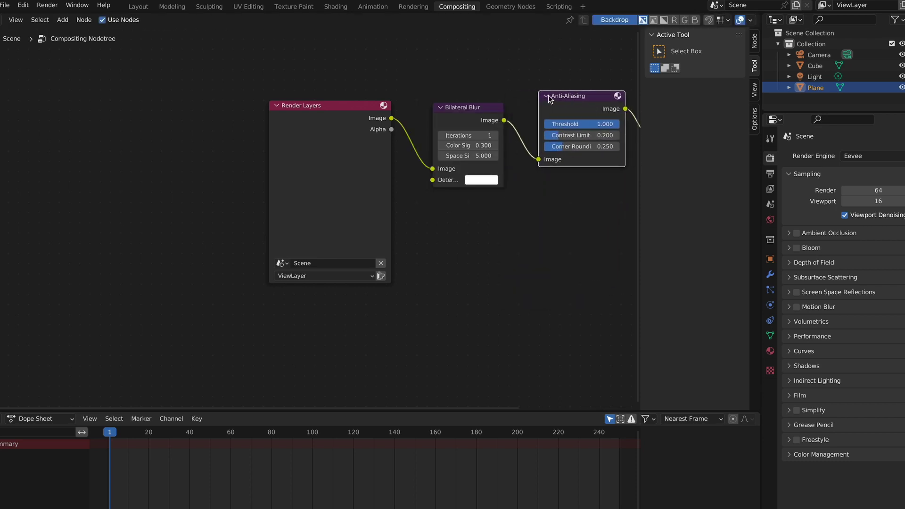
pyautogui.moveTo(570, 128)
pyautogui.mouseDown(button='middle')
pyautogui.moveTo(561, 142)
pyautogui.moveTo(517, 152)
pyautogui.mouseUp(button='middle')
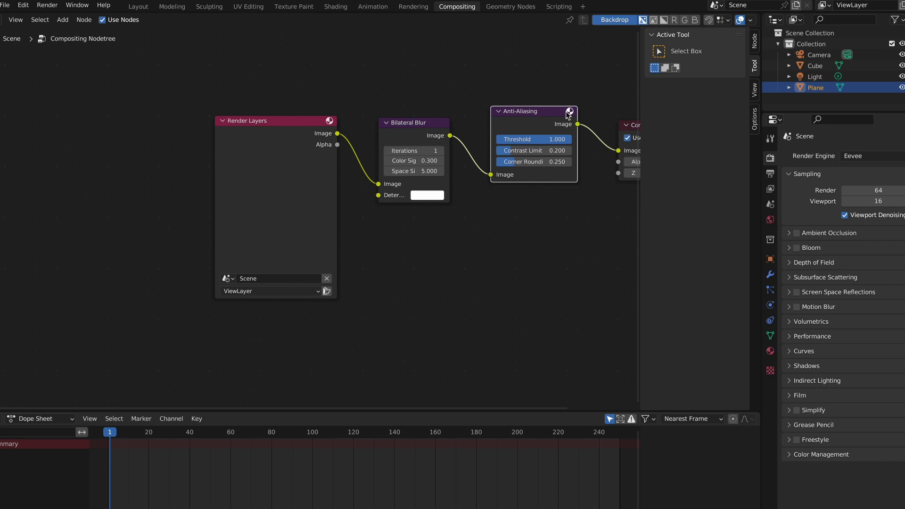
# - In the Layout viewport, set the shading Compositor option to Always and deselect the plane
pyautogui.click(139, 6)
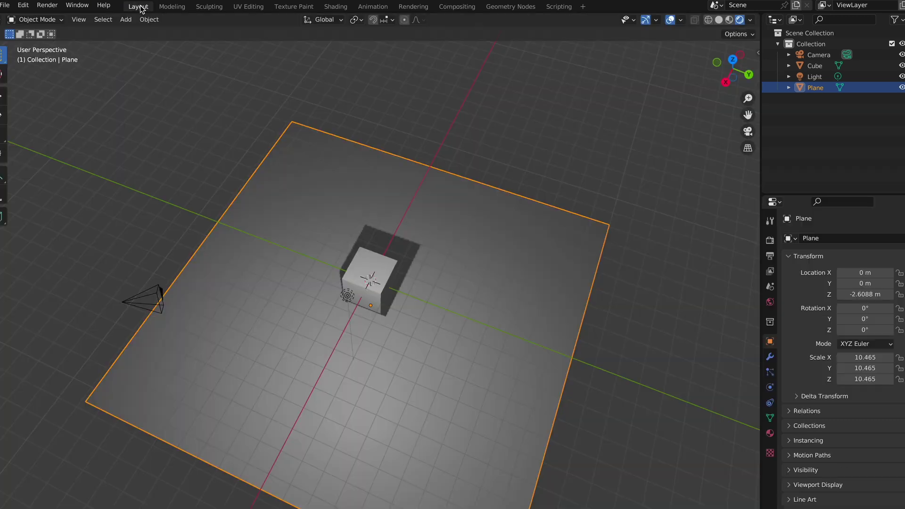
pyautogui.click(749, 20)
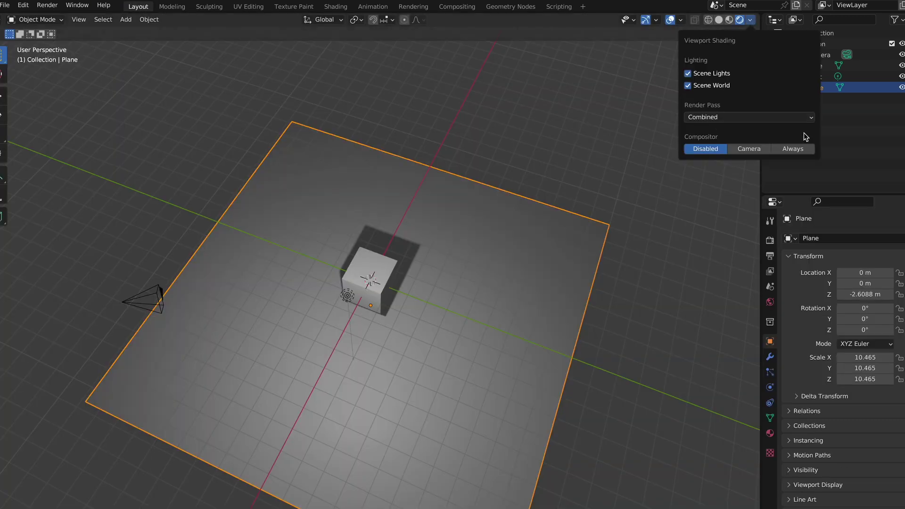
pyautogui.click(794, 149)
pyautogui.moveTo(416, 312); pyautogui.dragTo(421, 289, button='middle')
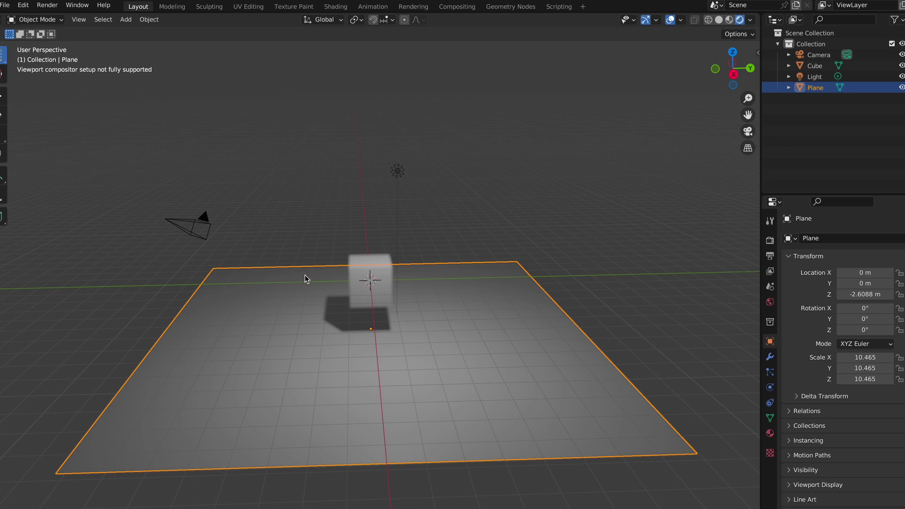
pyautogui.moveTo(305, 275)
pyautogui.mouseDown(button='middle')
pyautogui.moveTo(329, 212)
pyautogui.moveTo(344, 200)
pyautogui.mouseUp(button='middle')
pyautogui.click(329, 212)
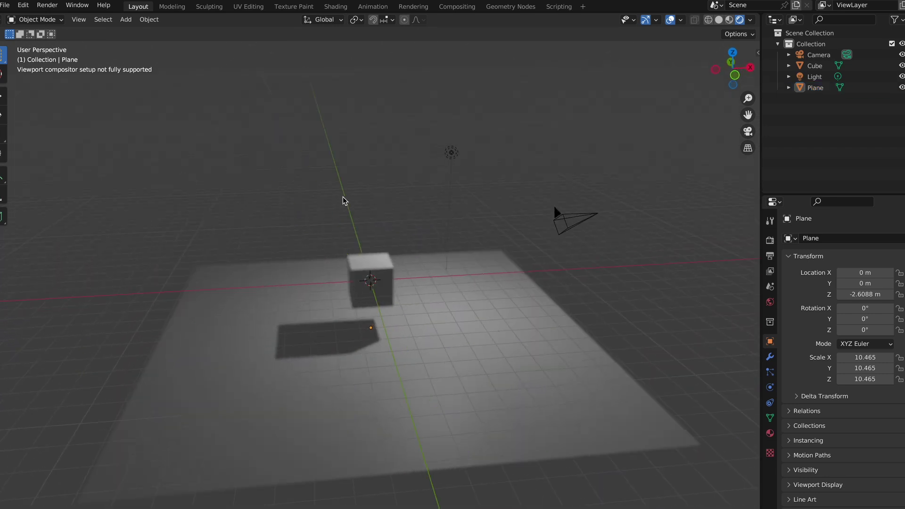
# - Return to the Compositing workspace and pan across the node chain
pyautogui.click(457, 7)
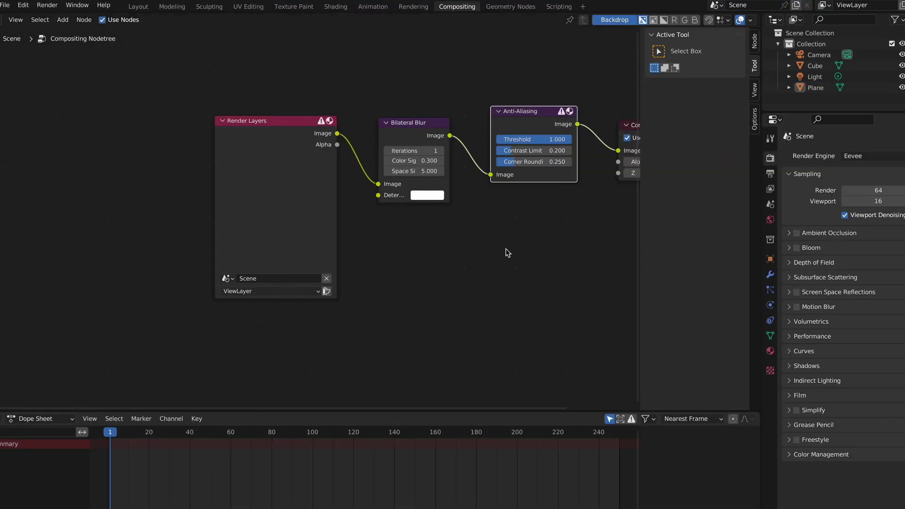
pyautogui.moveTo(507, 252); pyautogui.dragTo(481, 256, button='middle')
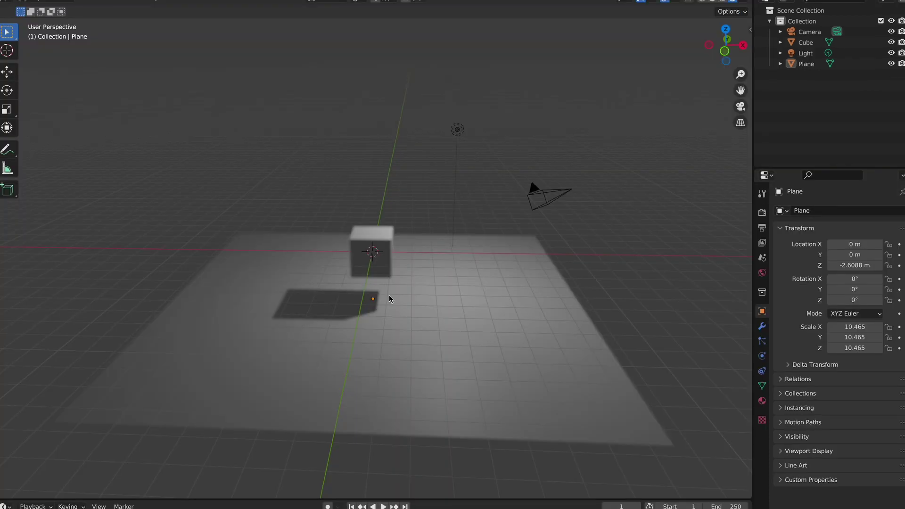
# - Set the viewport Compositor to Camera and look through the scene camera
pyautogui.moveTo(389, 296); pyautogui.dragTo(652, 74, button='middle')
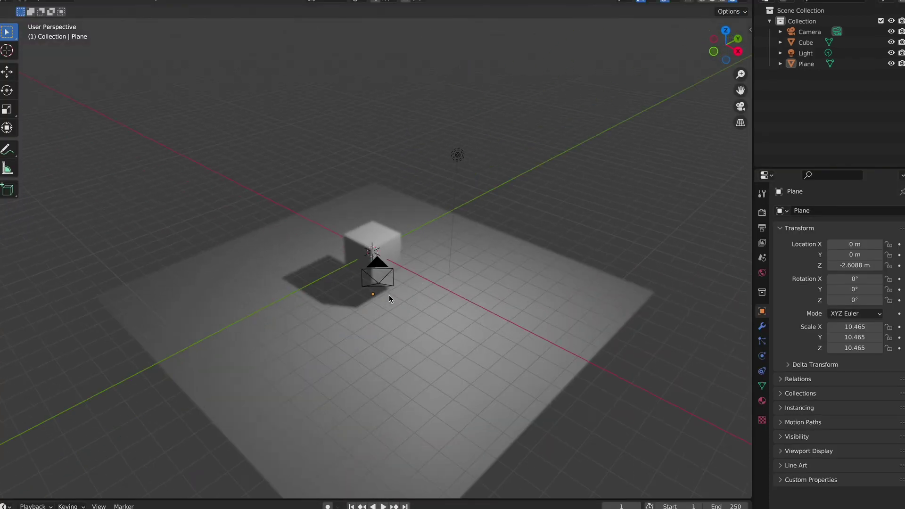
pyautogui.click(743, 2)
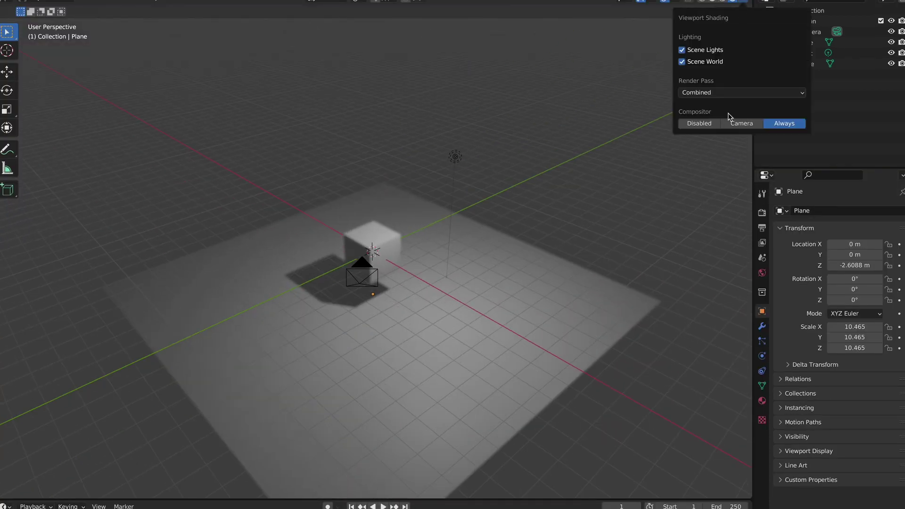
pyautogui.click(743, 123)
pyautogui.moveTo(440, 182); pyautogui.dragTo(419, 201, button='middle')
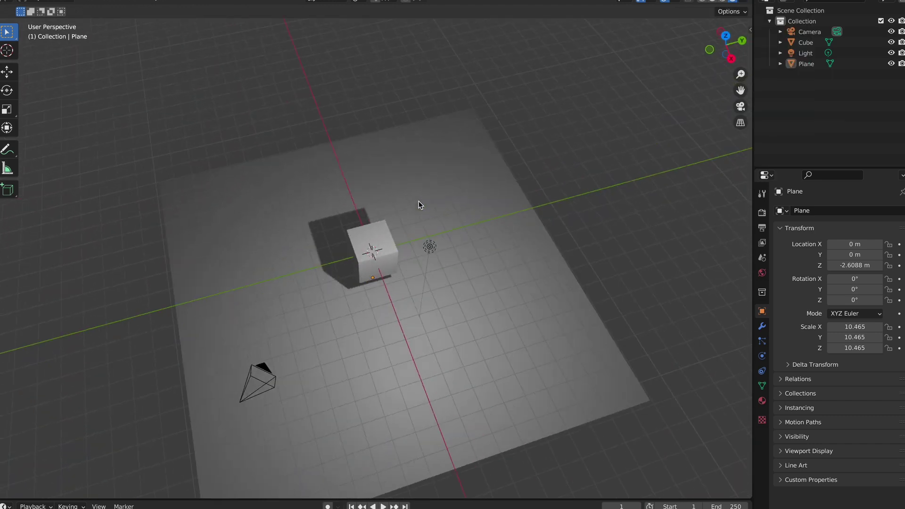
pyautogui.press('KP_0')
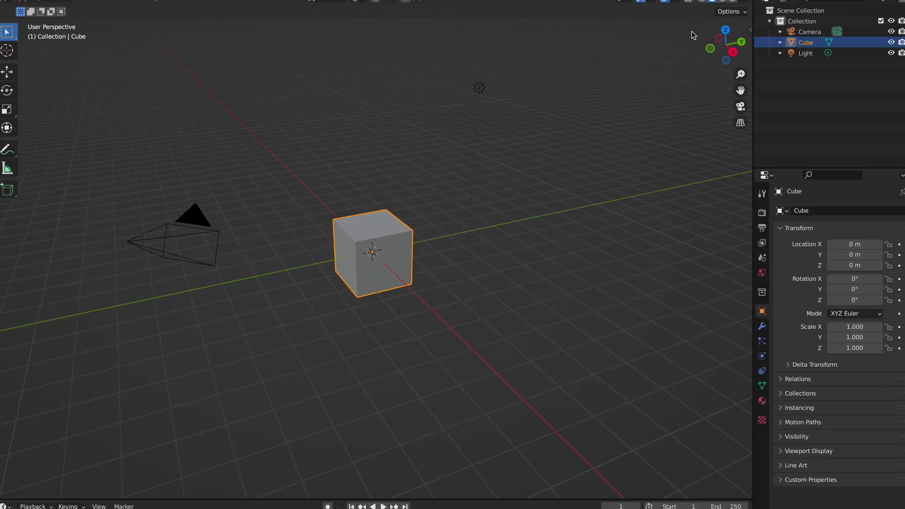
# - Check the Render Pass list in viewport shading, leaving it on Combined
pyautogui.click(748, 2)
pyautogui.click(700, 92)
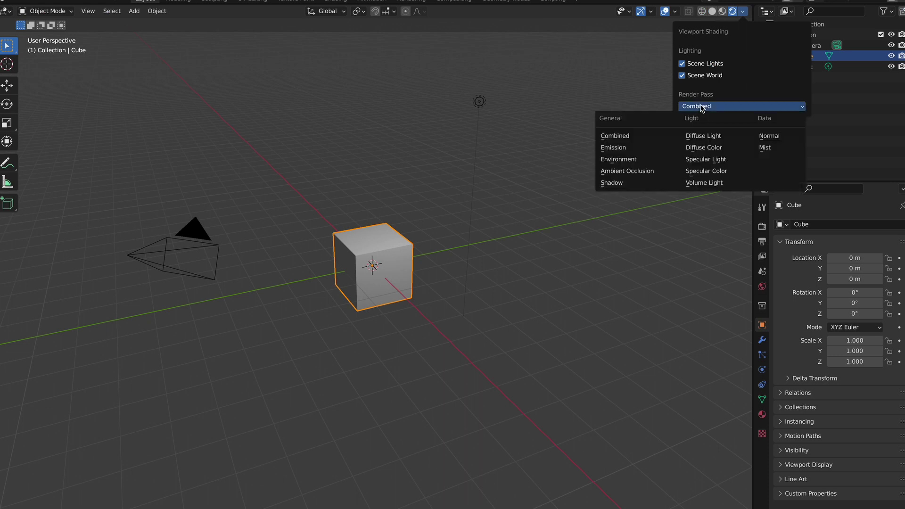
pyautogui.click(704, 107)
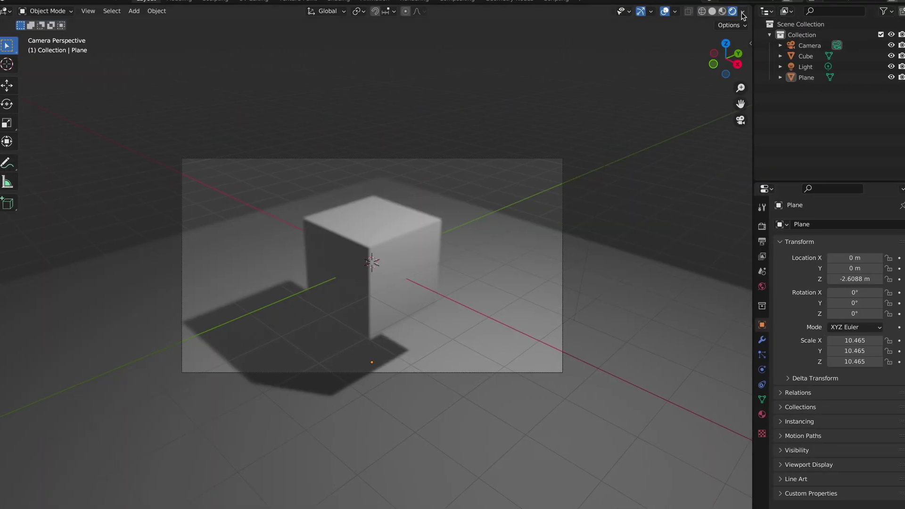
pyautogui.click(743, 11)
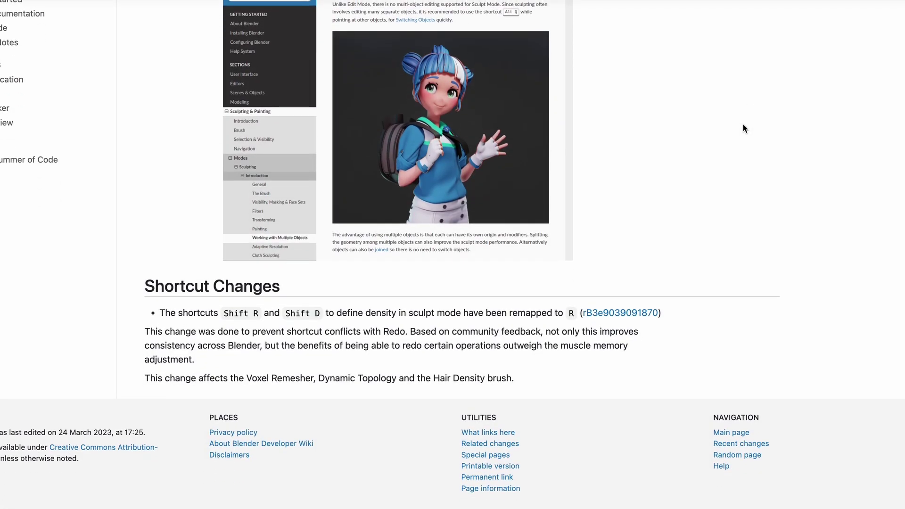
pyautogui.scroll(10, 744, 123)
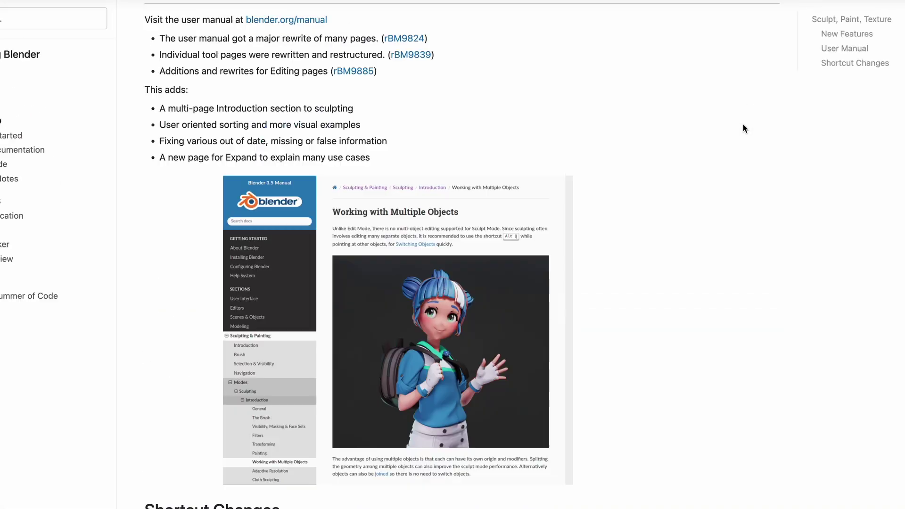
pyautogui.scroll(-3, 589, 149)
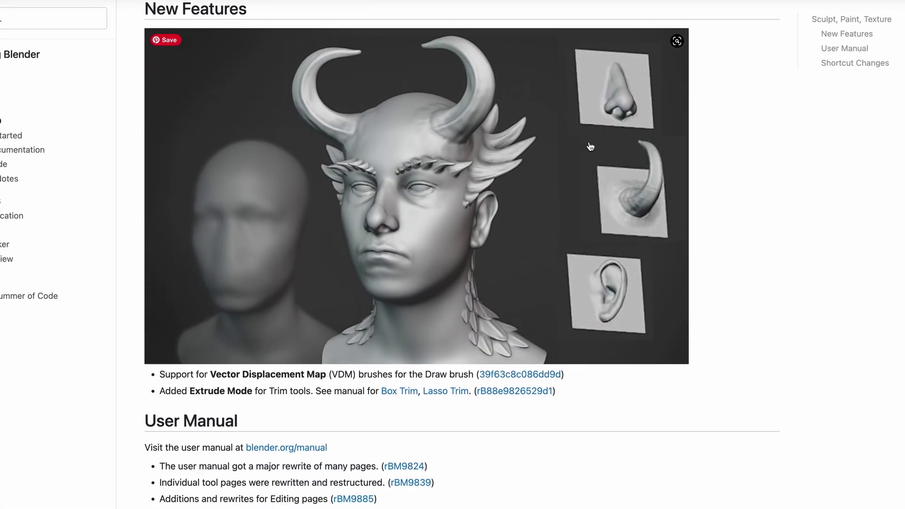
pyautogui.scroll(-3, 565, 151)
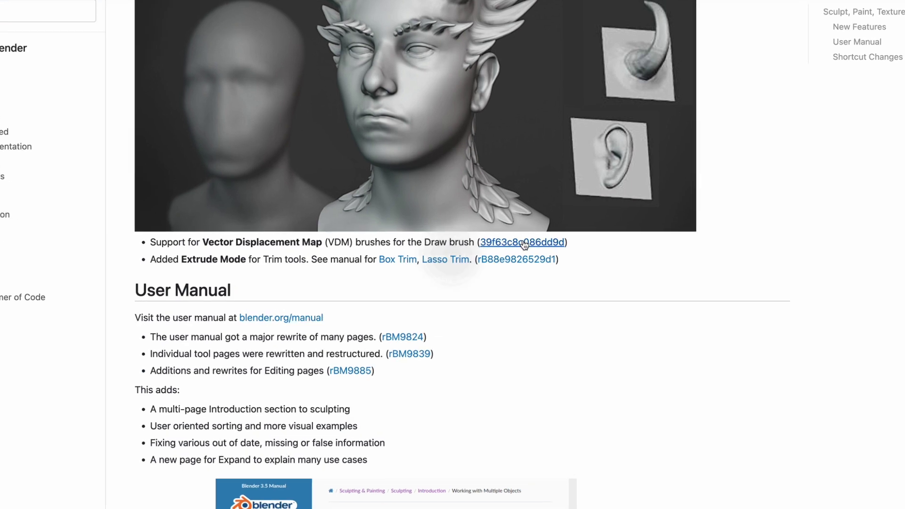
# - Open the vector displacement draw brush pull request from the commit link
pyautogui.click(520, 242)
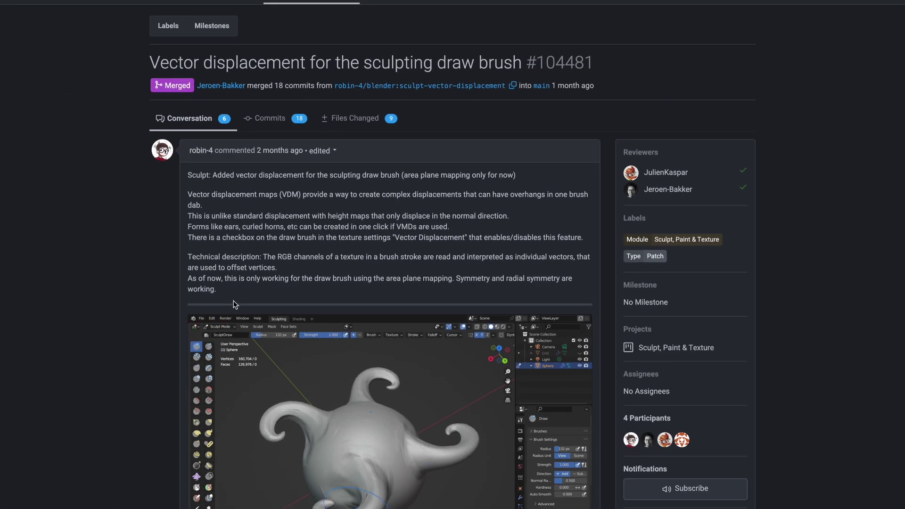
pyautogui.scroll(-5, 207, 383)
pyautogui.scroll(-5, 227, 403)
pyautogui.scroll(-4, 247, 425)
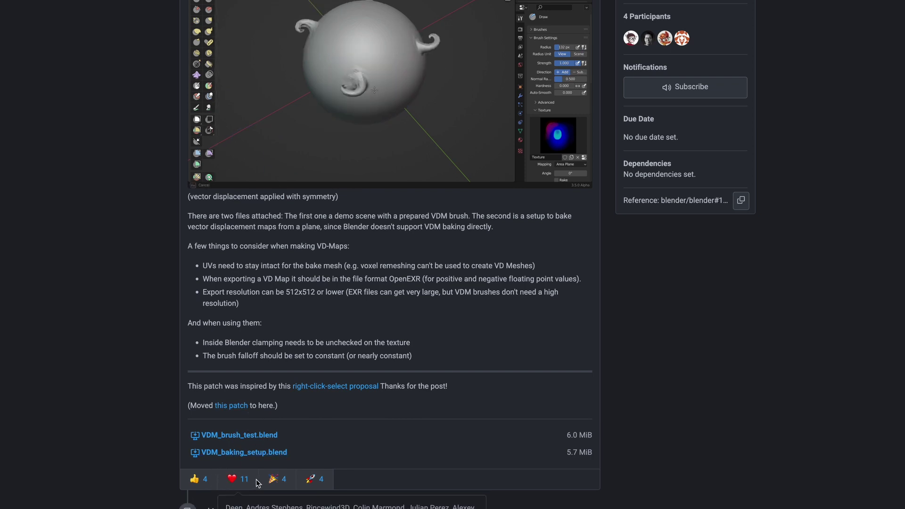
pyautogui.moveTo(354, 500)
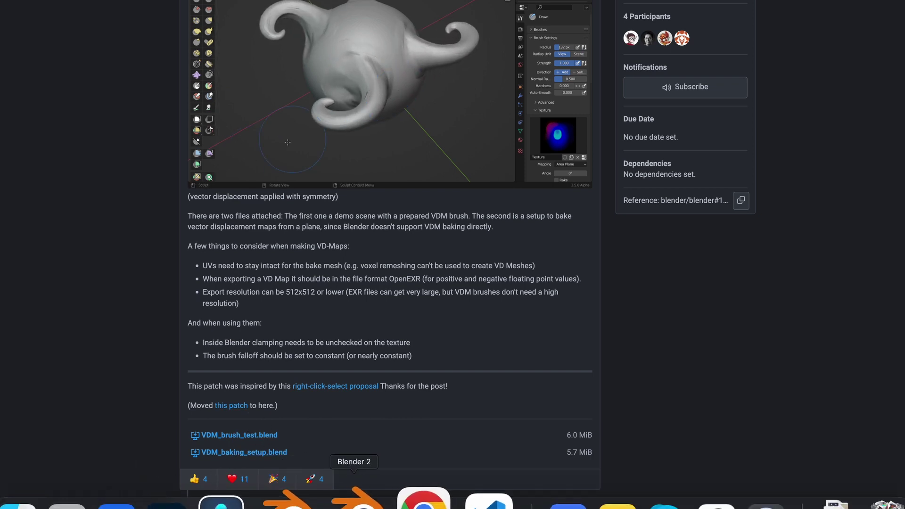
# - Open VDM_baking_setup.blend and delete the grid's Multires modifier to add a new one
pyautogui.click(347, 500)
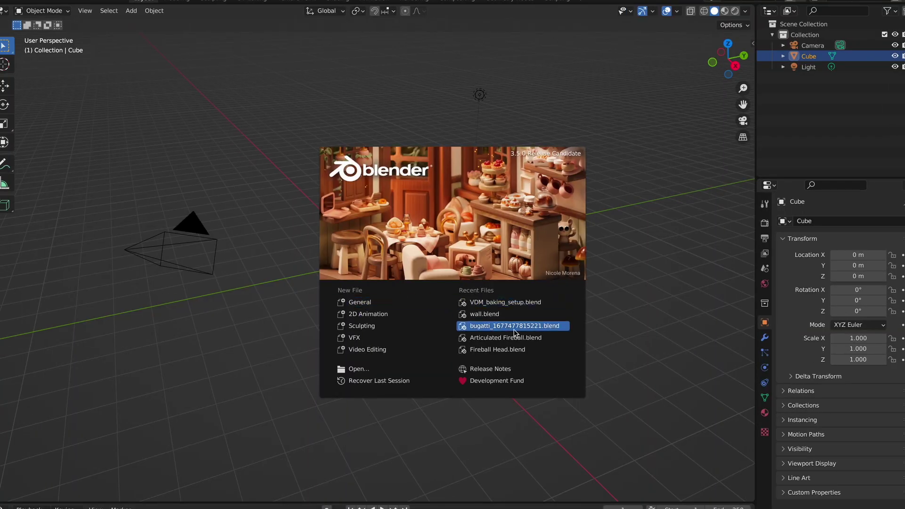
pyautogui.click(504, 306)
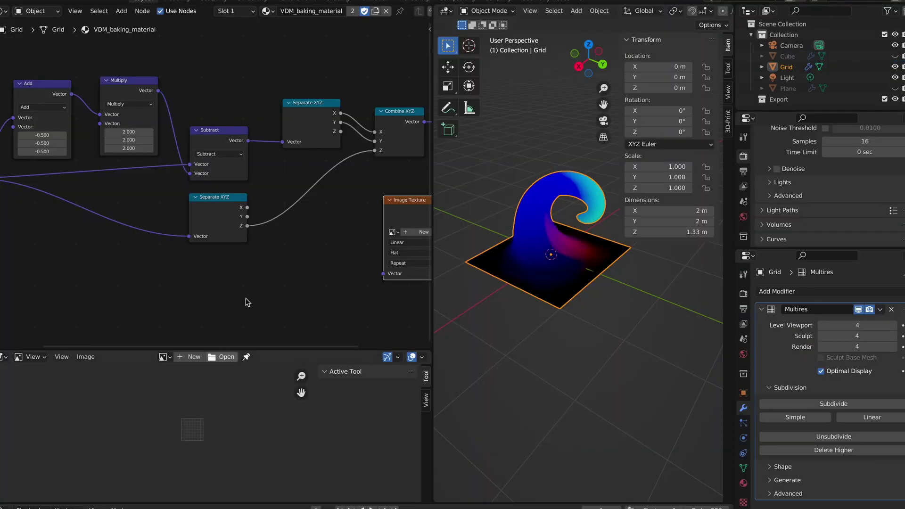
pyautogui.moveTo(539, 287); pyautogui.dragTo(540, 291, button='middle')
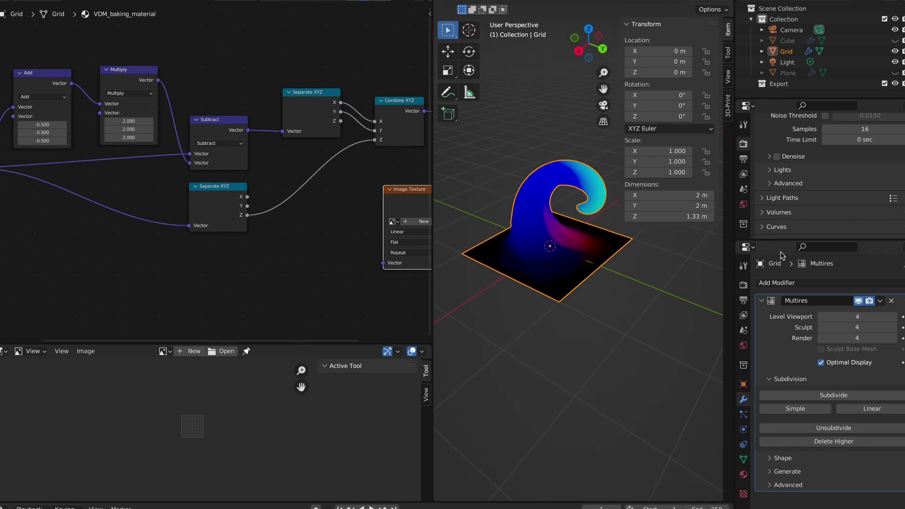
pyautogui.click(892, 302)
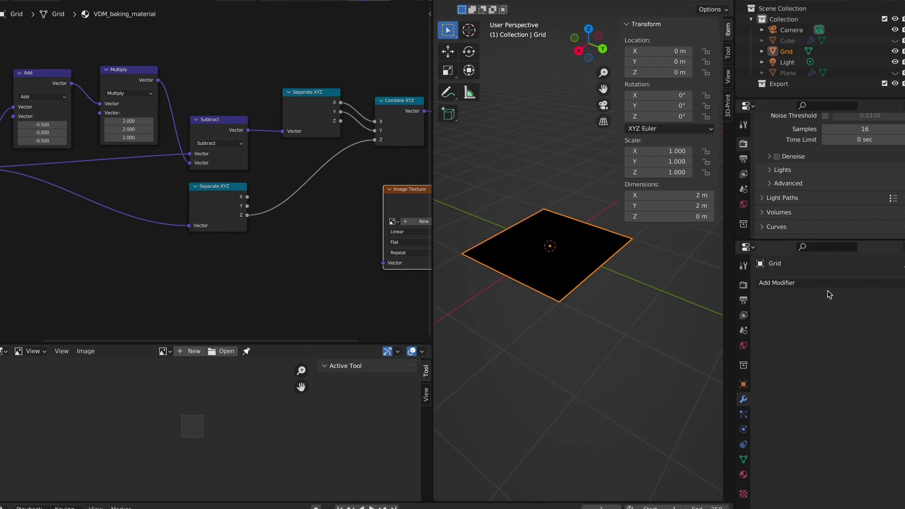
pyautogui.click(811, 285)
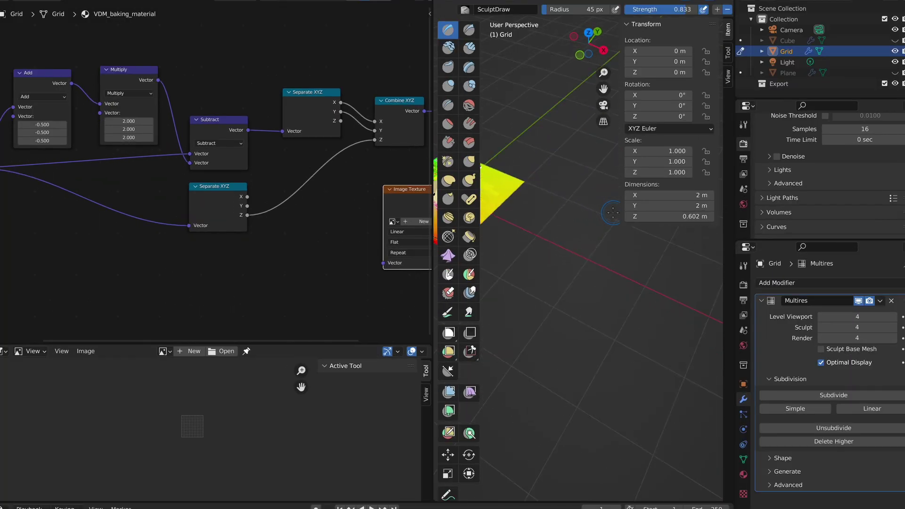
pyautogui.moveTo(613, 213); pyautogui.dragTo(613, 213, button='middle')
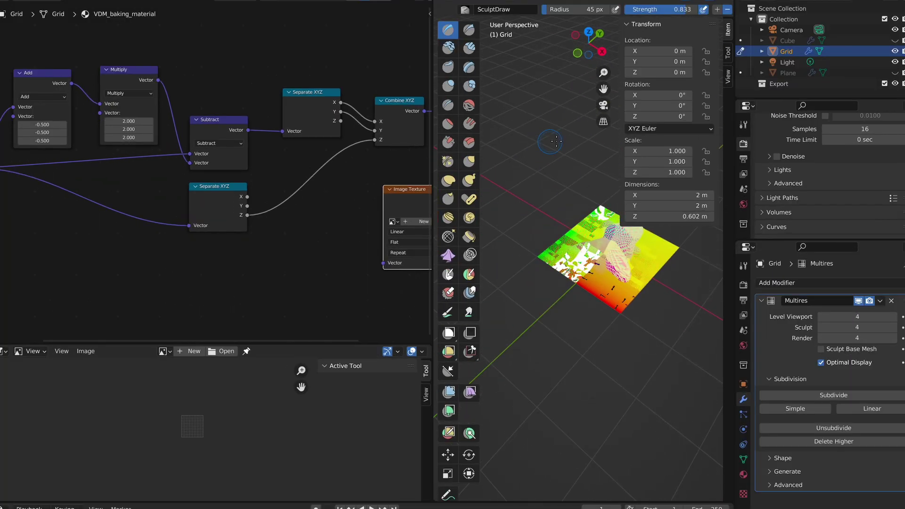
pyautogui.click(480, 2)
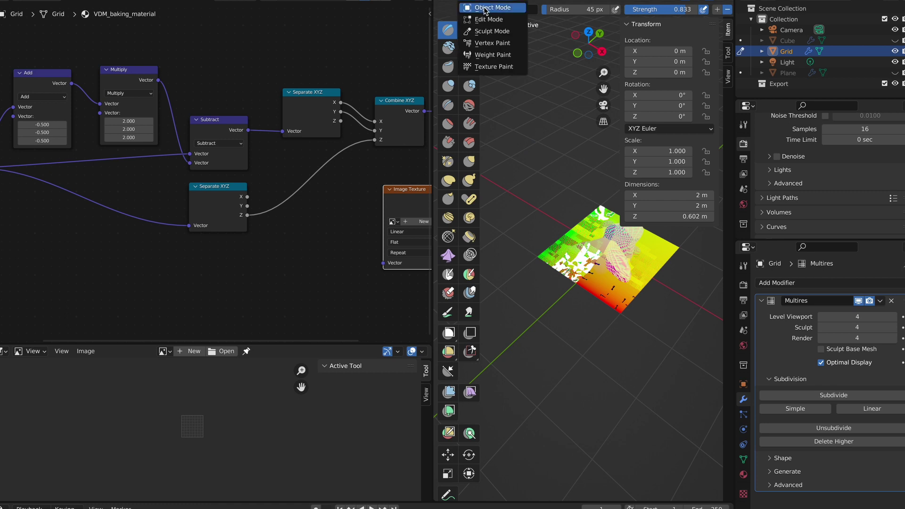
pyautogui.click(484, 9)
pyautogui.press('n')
pyautogui.moveTo(546, 175)
pyautogui.mouseDown(button='middle')
pyautogui.moveTo(536, 181)
pyautogui.moveTo(606, 251)
pyautogui.mouseUp(button='middle')
pyautogui.scroll(4, 606, 251)
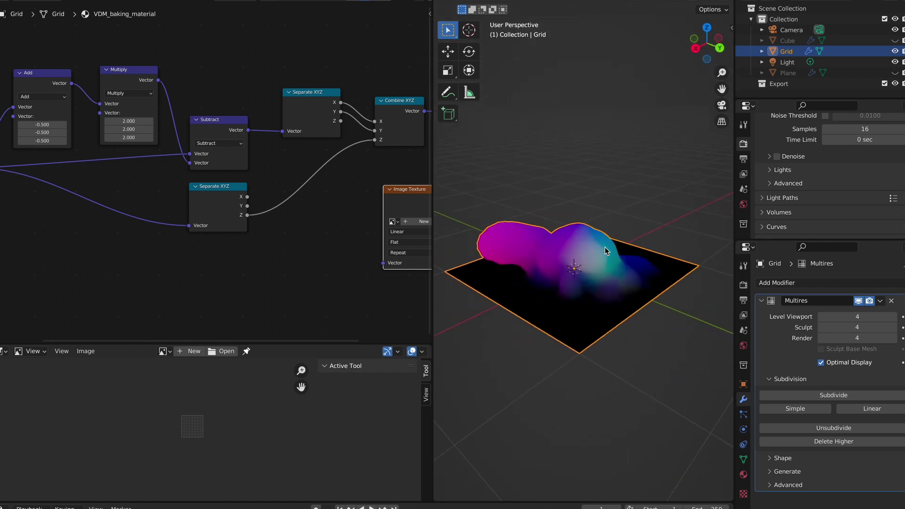
pyautogui.hscroll(5, 269, 254)
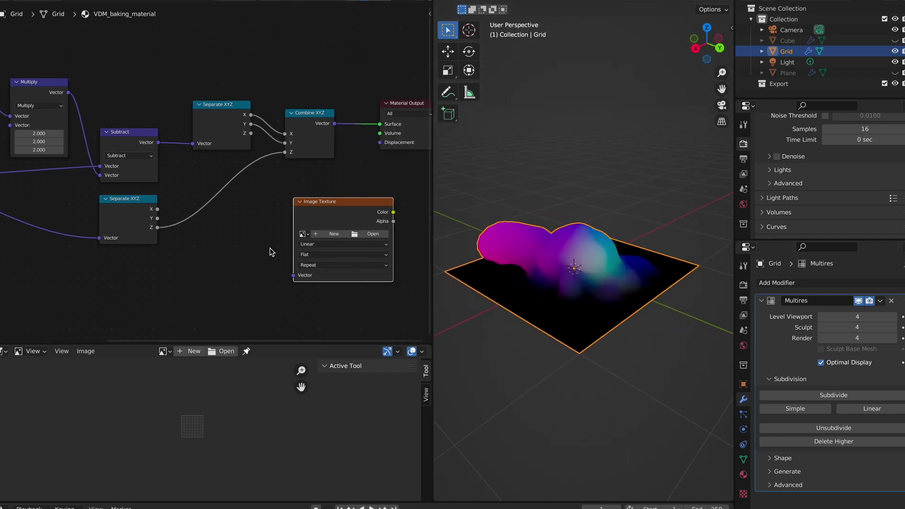
pyautogui.scroll(-8, 801, 179)
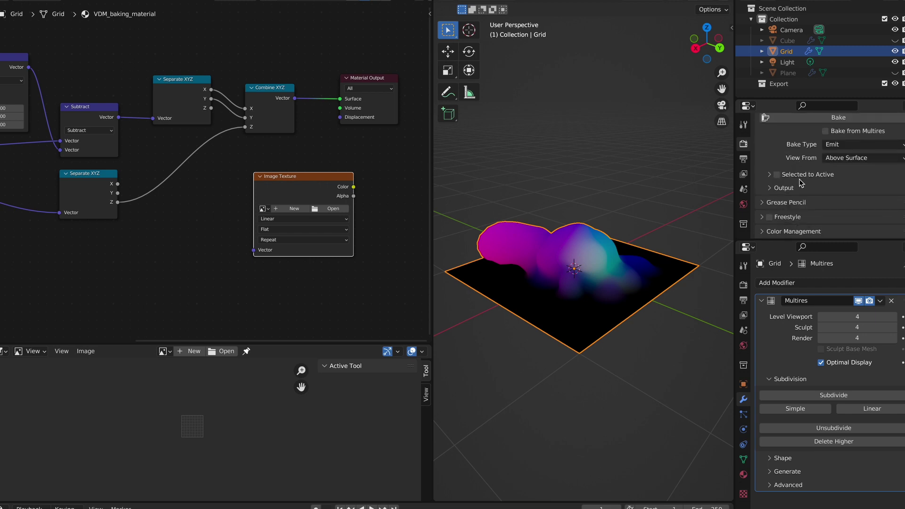
pyautogui.scroll(2, 805, 179)
pyautogui.scroll(-2, 807, 180)
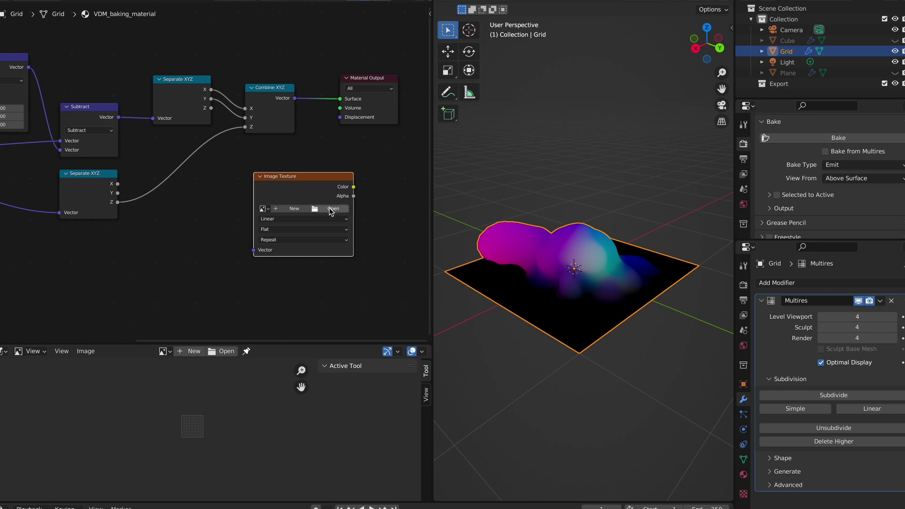
# - Create a blank 1024×1024 image named 'Random' on the Image Texture node and show it in the image editor
pyautogui.click(288, 210)
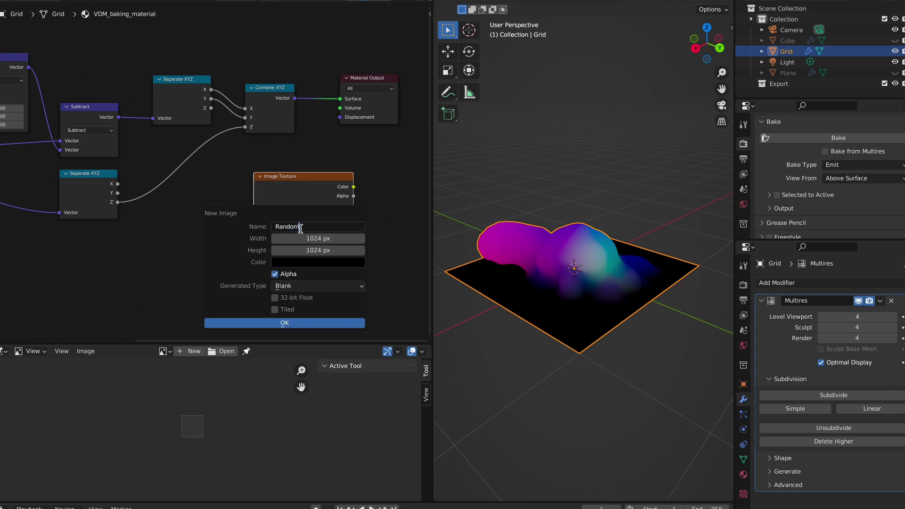
pyautogui.click(285, 324)
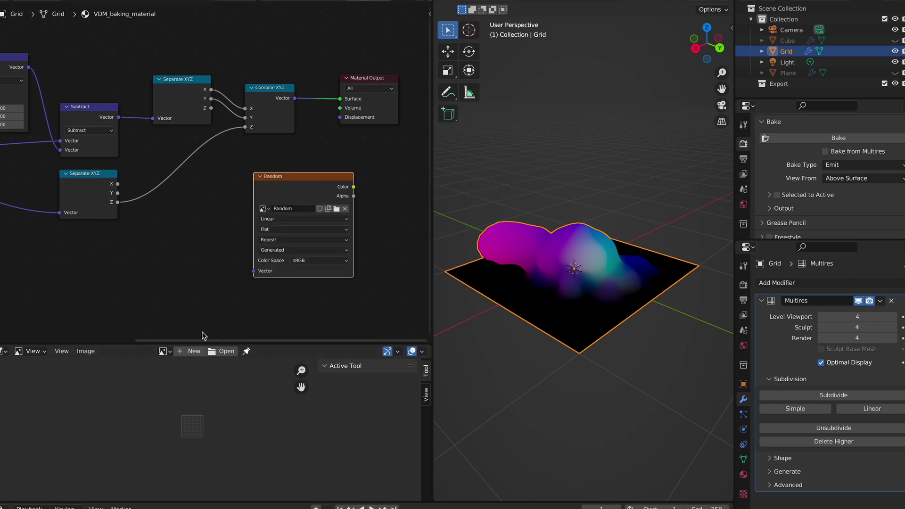
pyautogui.click(165, 352)
pyautogui.click(184, 374)
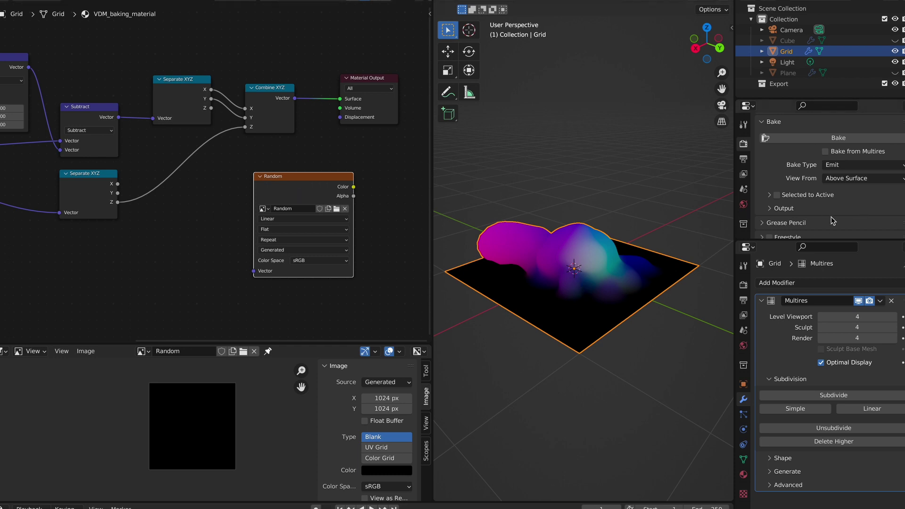
pyautogui.scroll(-2, 833, 221)
pyautogui.scroll(3, 818, 221)
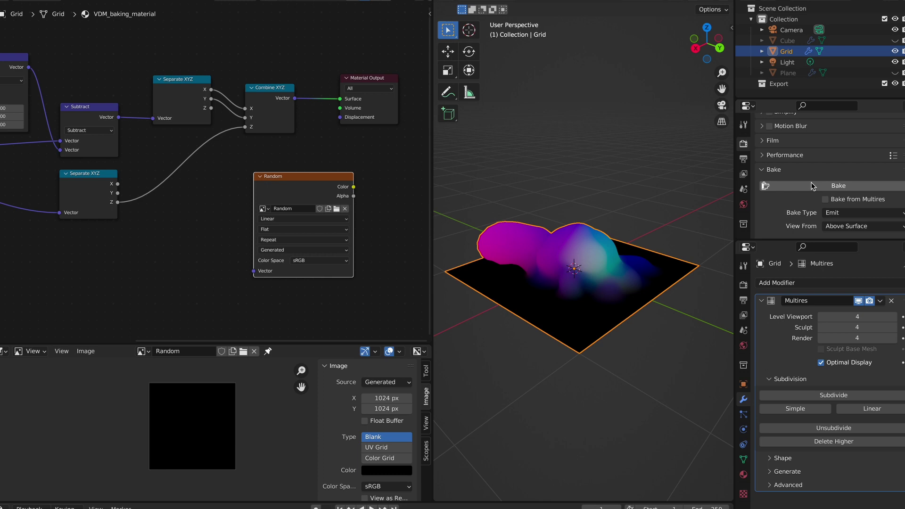
# - Bake the sculpted grid's vector displacement into the Random image
pyautogui.click(811, 187)
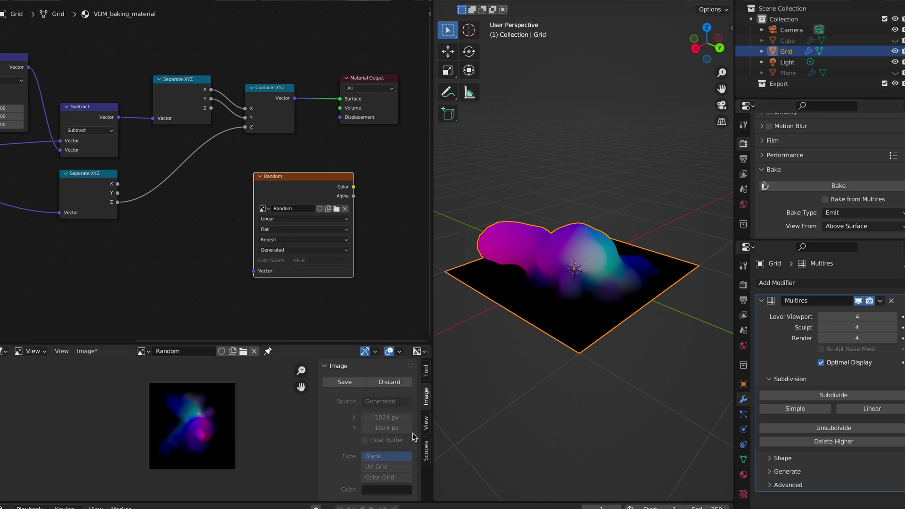
pyautogui.scroll(2, 197, 436)
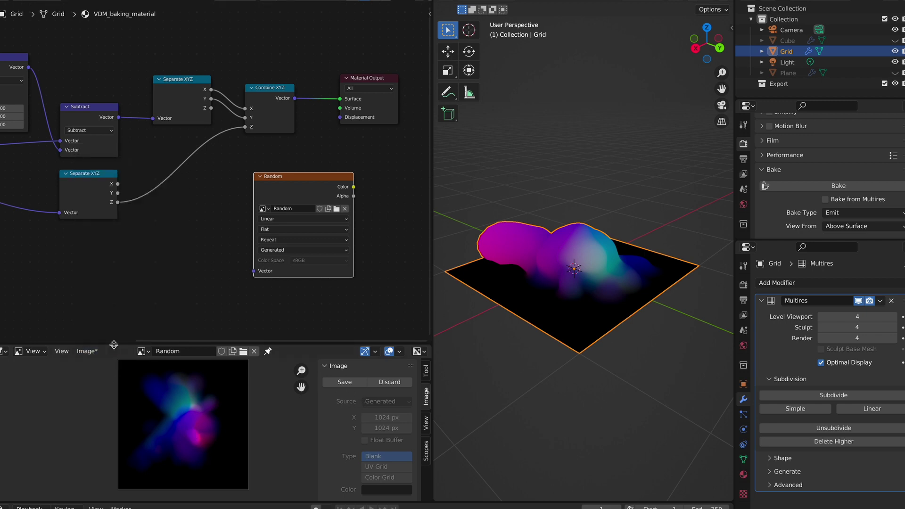
# - Save the baked Random image as the OpenEXR file Random.exr in Downloads
pyautogui.click(86, 351)
pyautogui.click(103, 254)
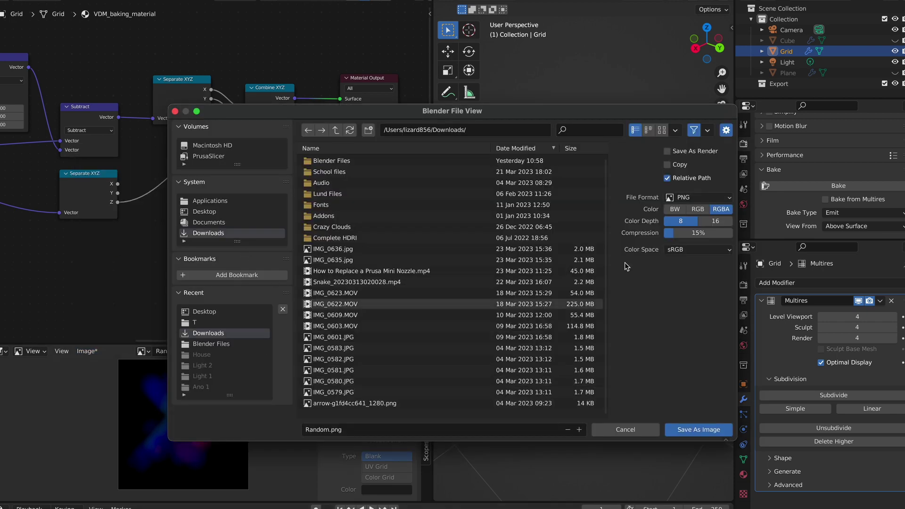
pyautogui.click(693, 198)
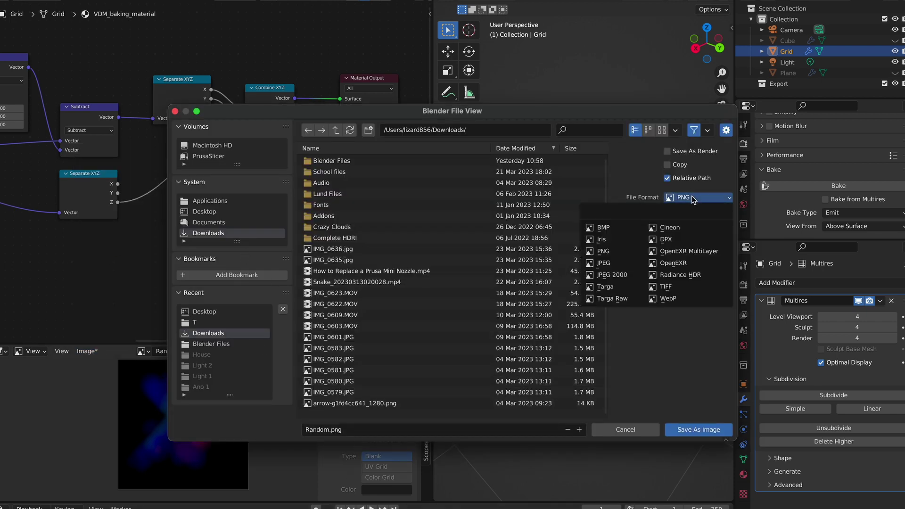
pyautogui.click(688, 264)
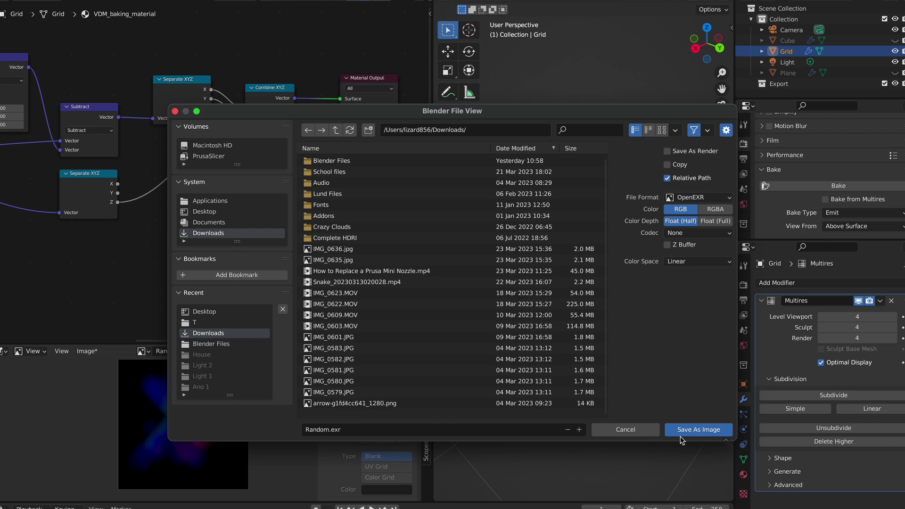
pyautogui.click(698, 430)
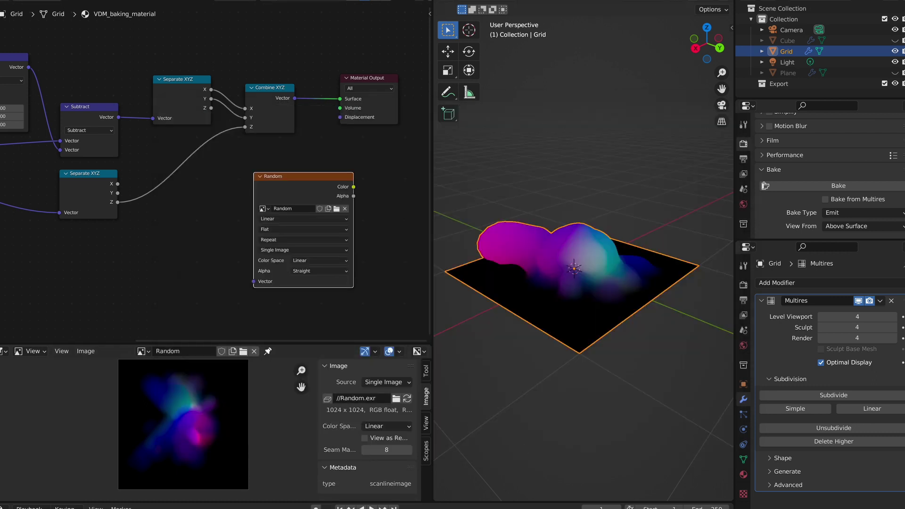
# - Start a new Sculpting scene, discarding the unsaved changes
pyautogui.press('F4')
pyautogui.moveTo(39, 15)
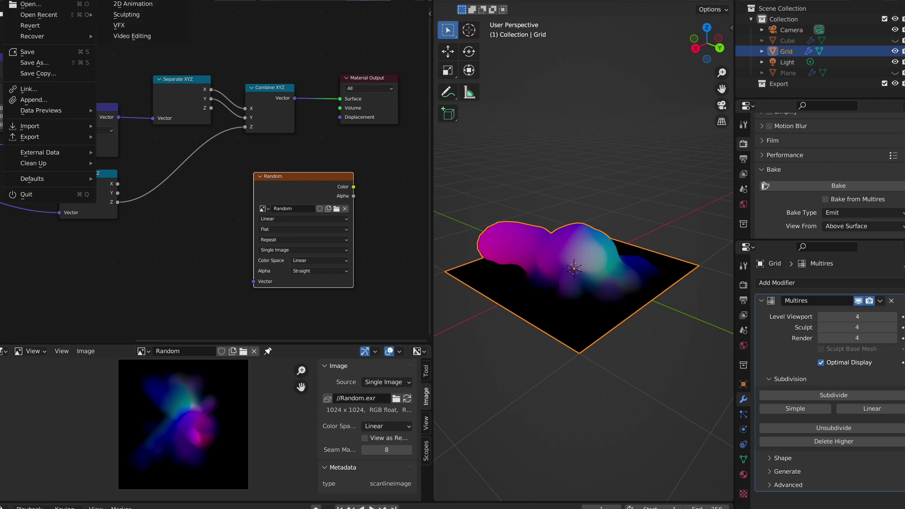
pyautogui.click(131, 18)
pyautogui.click(405, 283)
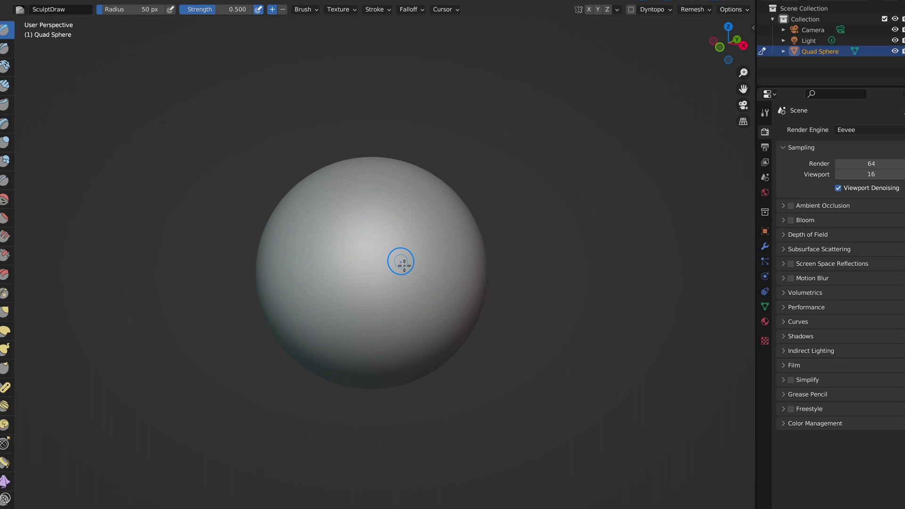
# - Give the sculpt brush a new image texture loaded from Downloads/Random.exr
pyautogui.click(765, 341)
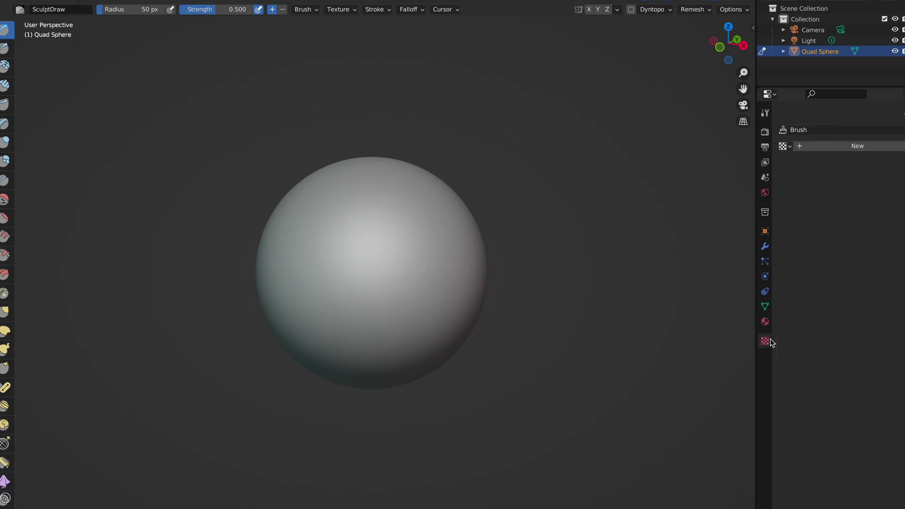
pyautogui.click(819, 145)
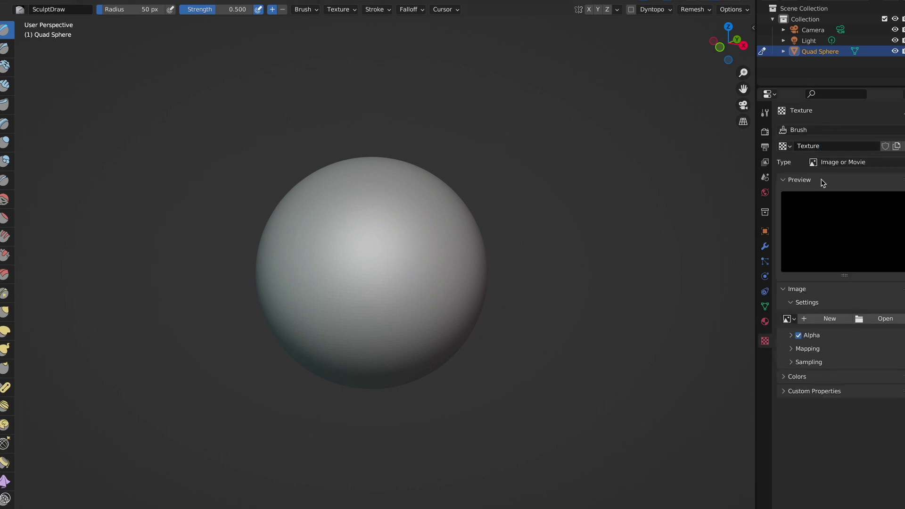
pyautogui.click(868, 321)
pyautogui.click(204, 212)
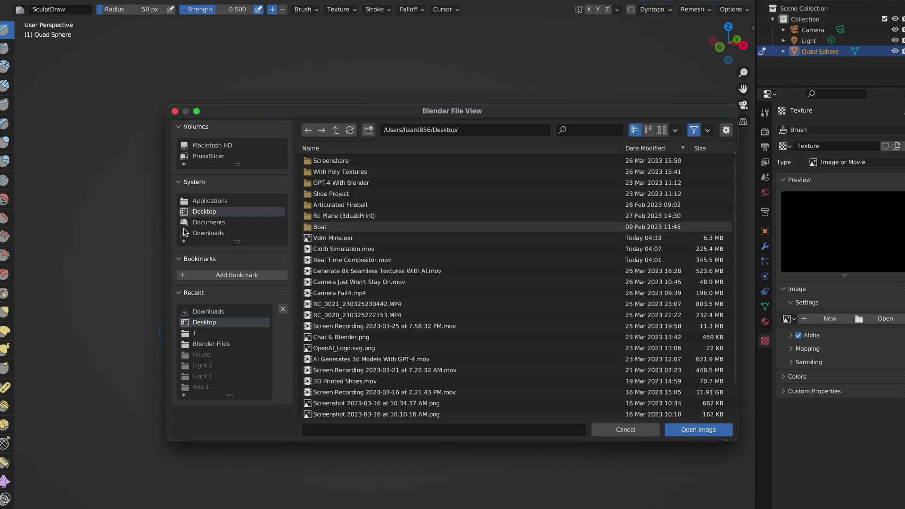
pyautogui.click(208, 232)
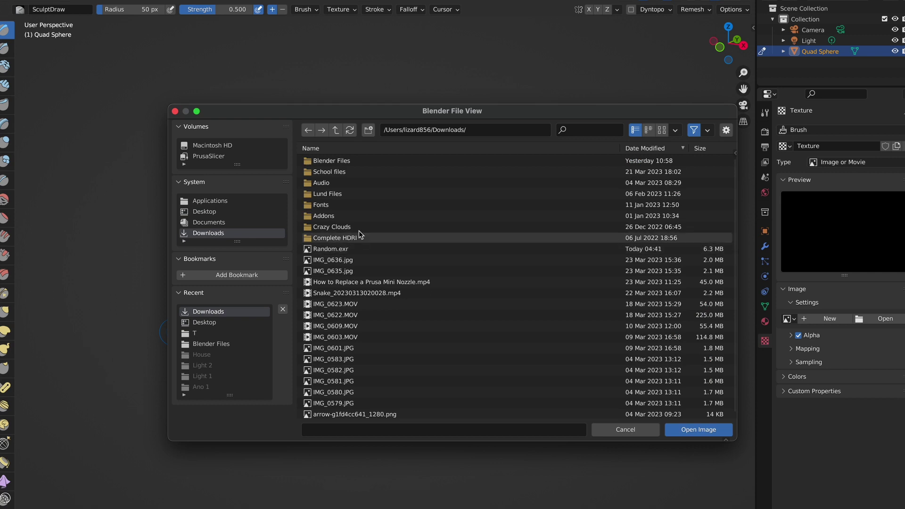
pyautogui.click(331, 250)
pyautogui.doubleClick(346, 252)
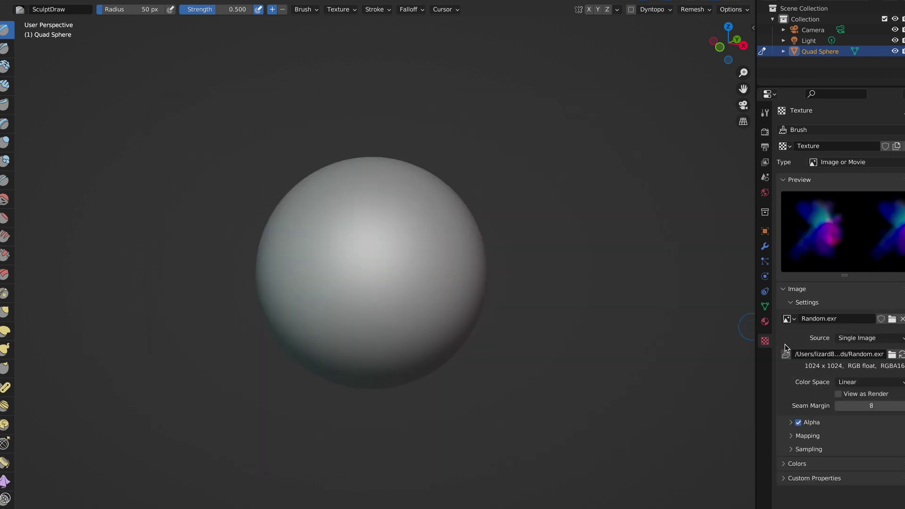
pyautogui.write('1')
# - Stamp the Random displacement onto the quad sphere at strength 1.000 and 280 px radius
pyautogui.press('Return')
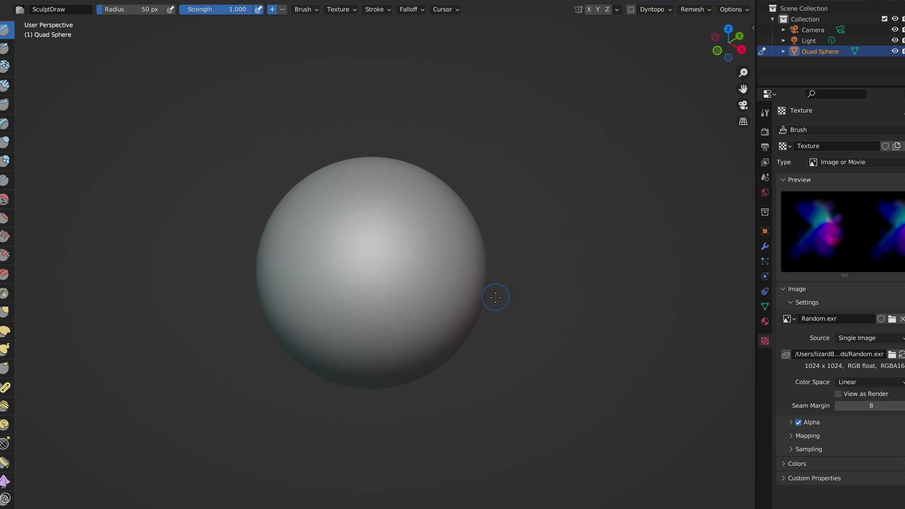
pyautogui.press('f')
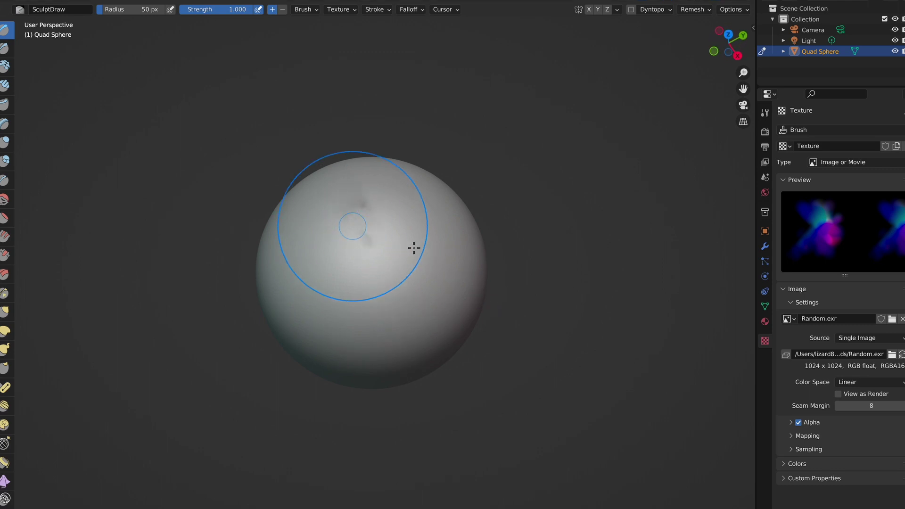
pyautogui.click(378, 221)
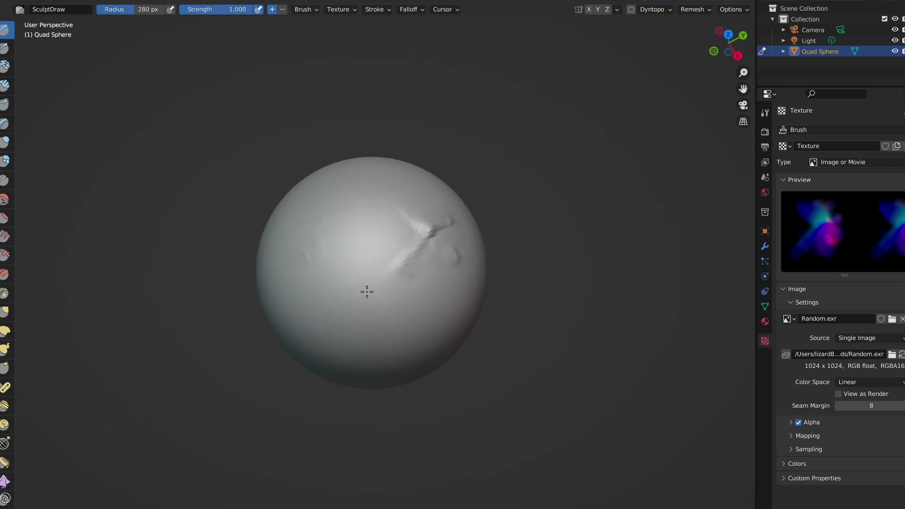
pyautogui.moveTo(368, 292); pyautogui.dragTo(417, 271)
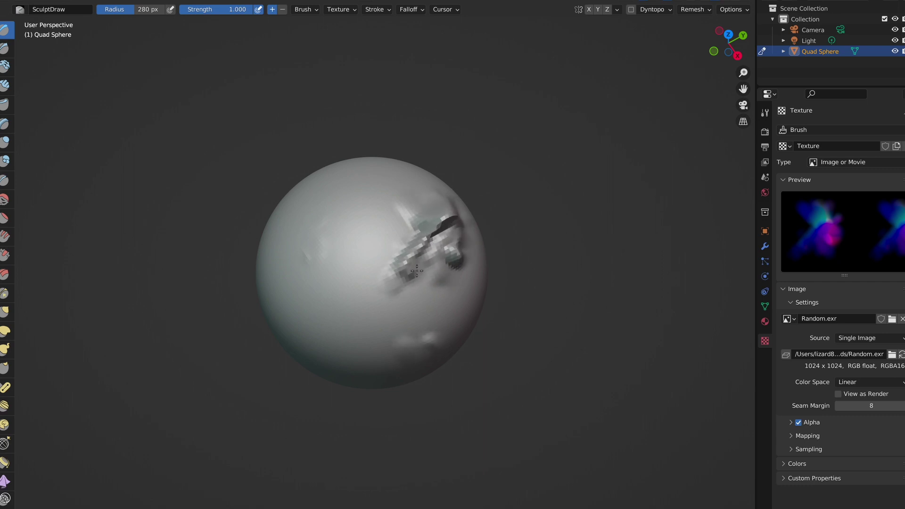
pyautogui.moveTo(453, 211); pyautogui.dragTo(340, 238, button='middle')
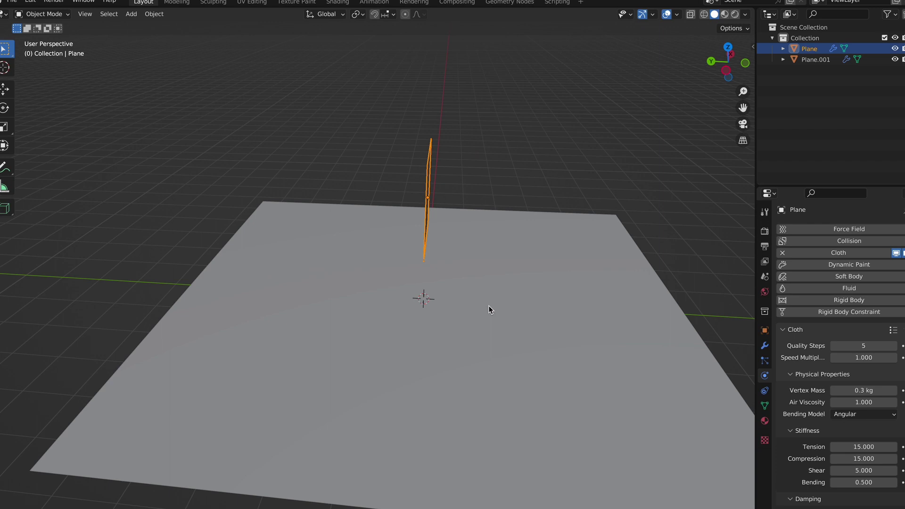
# - Duplicate the cloth plane twice, offsetting the copies 1 m and -2 m along Y
pyautogui.hotkey('shift', 'd')
pyautogui.write('xy1')
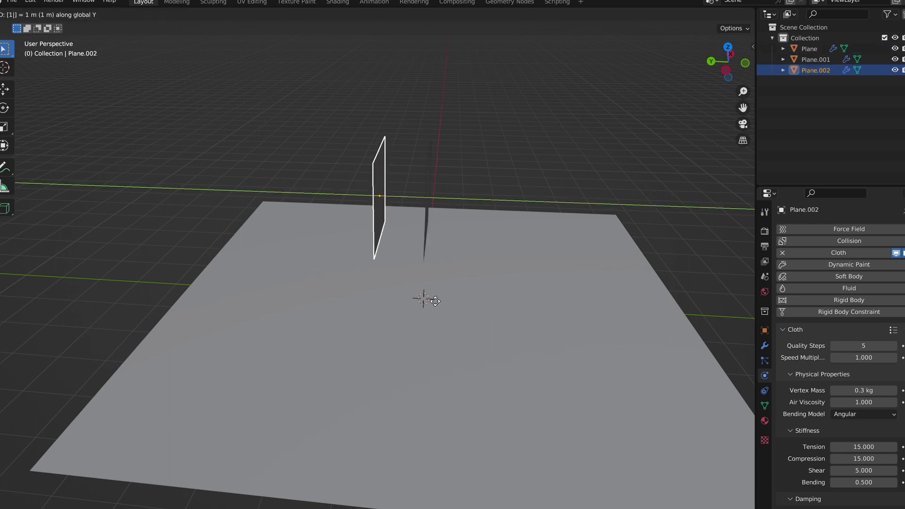
pyautogui.press('Return')
pyautogui.hotkey('shift', 'd')
pyautogui.write('y')
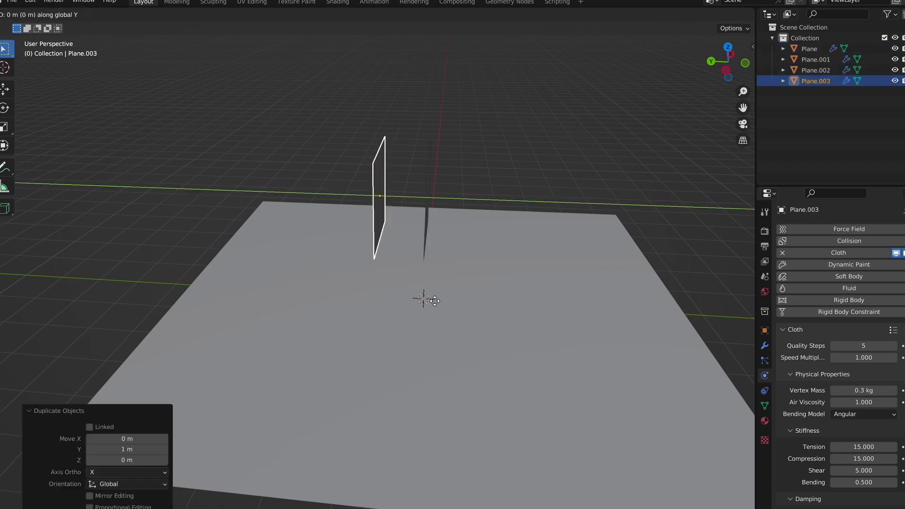
pyautogui.write('2')
pyautogui.write('-')
pyautogui.press('Return')
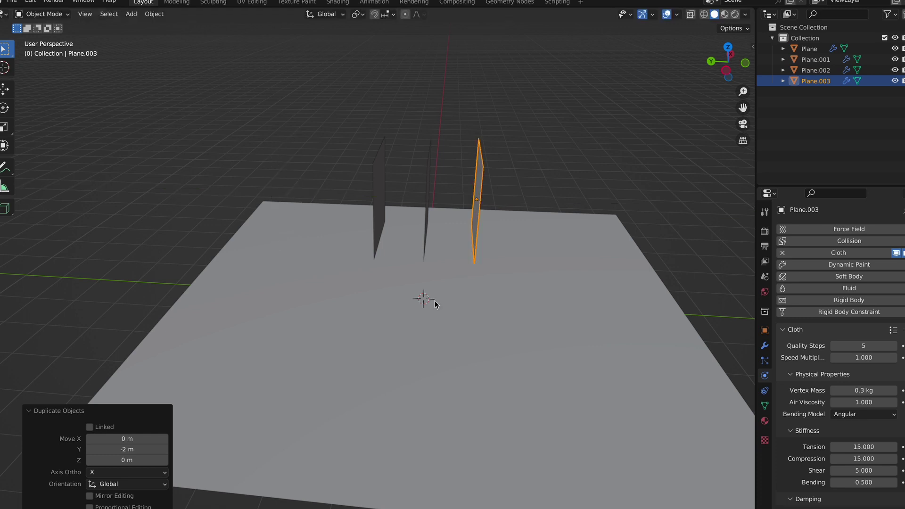
pyautogui.moveTo(435, 301); pyautogui.dragTo(435, 304, button='middle')
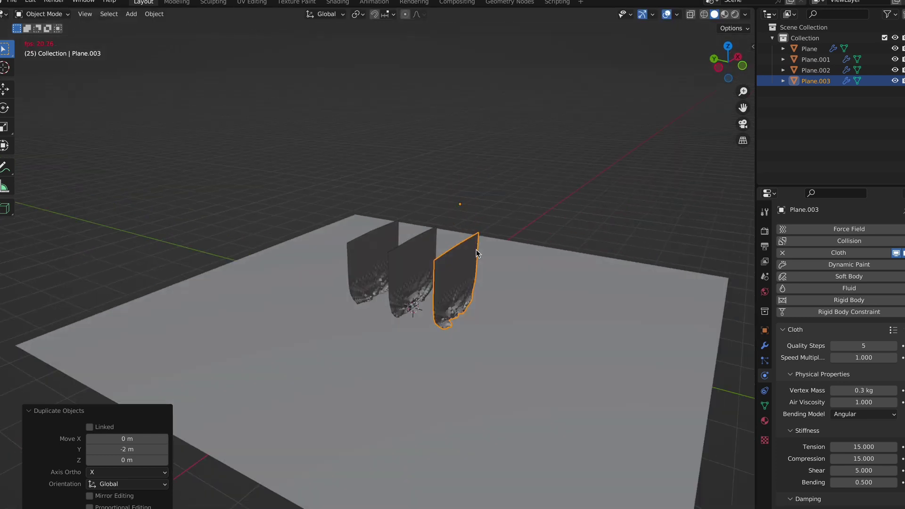
pyautogui.scroll(-3, 476, 249)
pyautogui.moveTo(475, 250); pyautogui.dragTo(476, 262, button='middle')
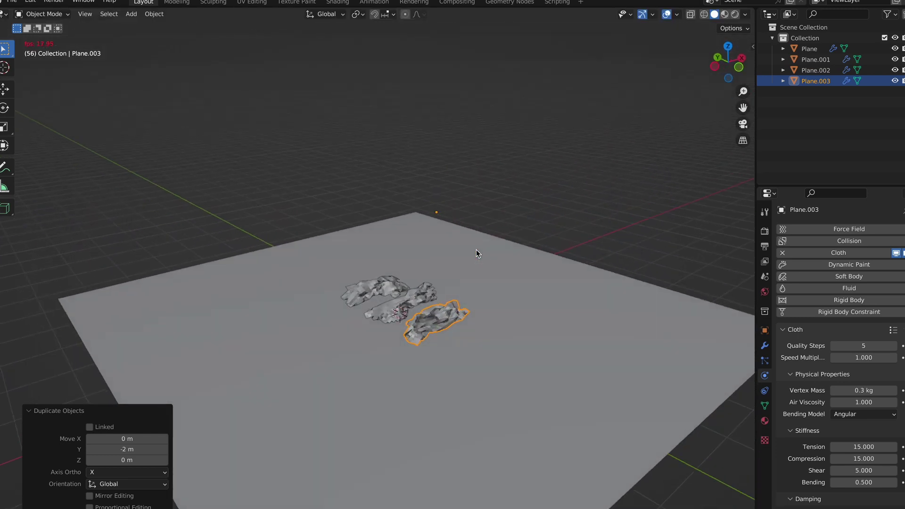
pyautogui.scroll(2, 565, 415)
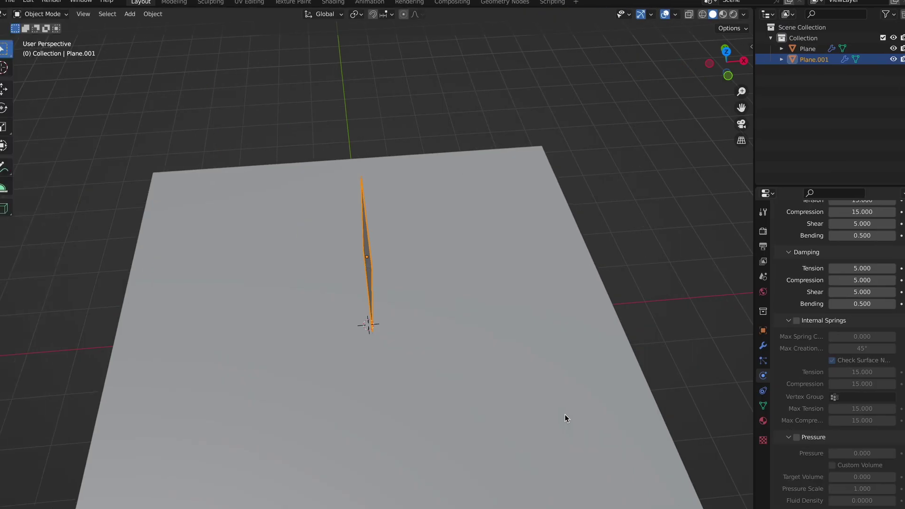
pyautogui.scroll(-1, 376, 303)
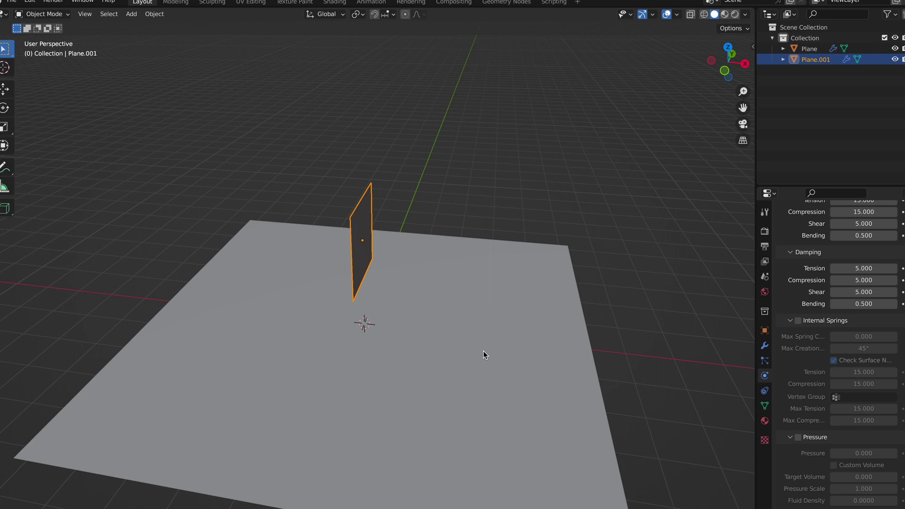
# - Duplicate the cloth plane twice, offset -1 m and 2 m along X, and play the simulation
pyautogui.hotkey('shift', 'd')
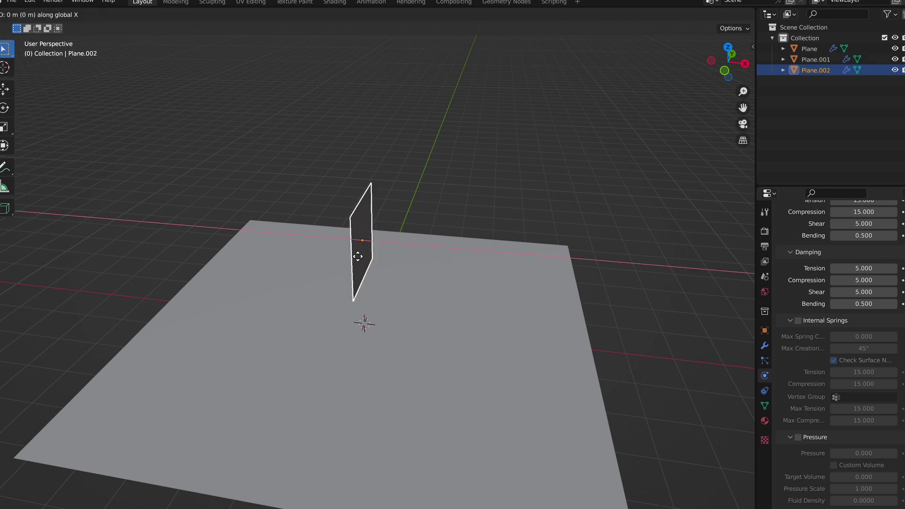
pyautogui.write('x-1')
pyautogui.press('Return')
pyautogui.hotkey('shift', 'd')
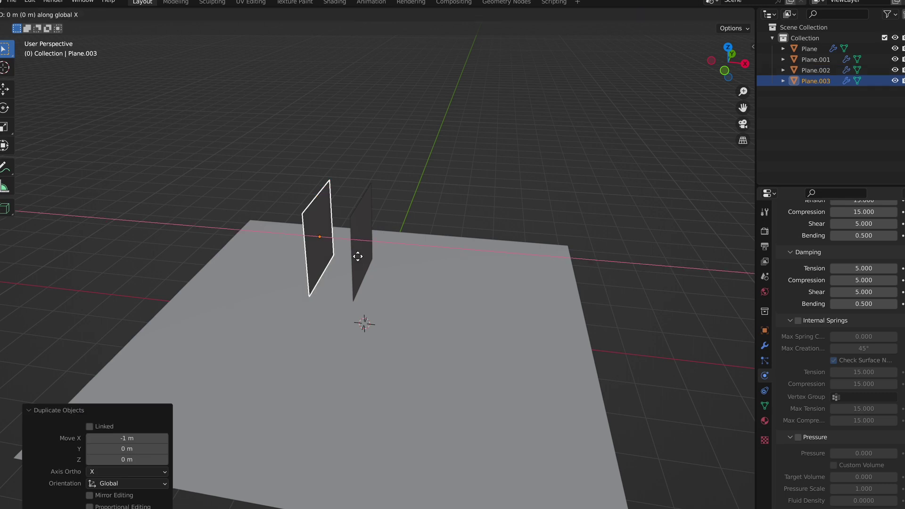
pyautogui.write('y')
pyautogui.write('2')
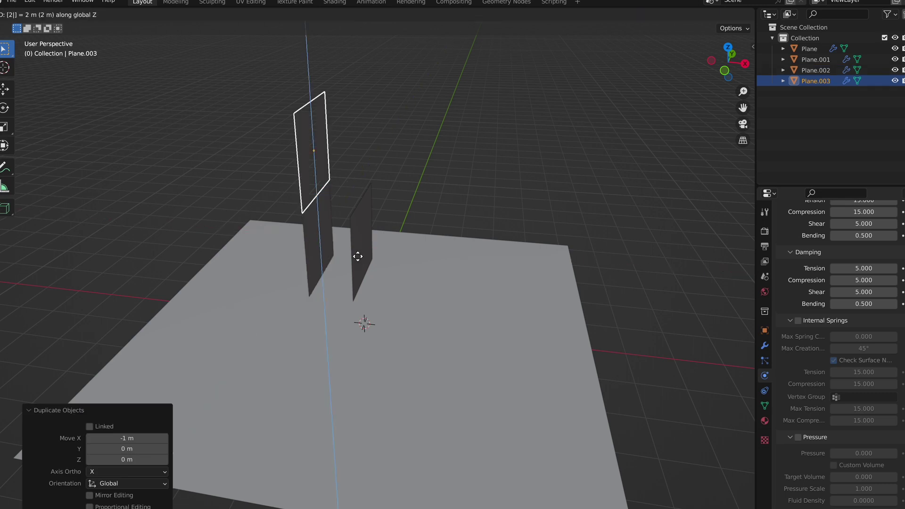
pyautogui.write('x')
pyautogui.press('Return')
pyautogui.press('space')
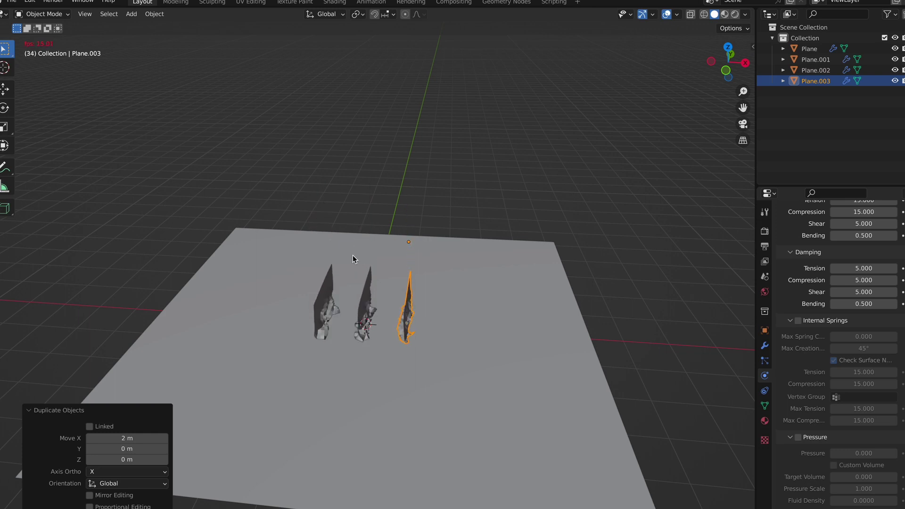
pyautogui.moveTo(356, 162); pyautogui.dragTo(358, 349, button='middle')
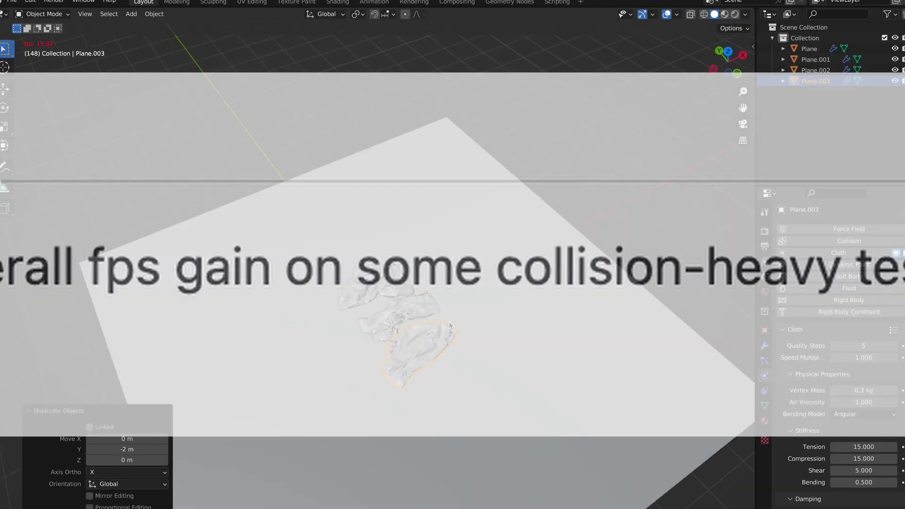
pyautogui.write('where')
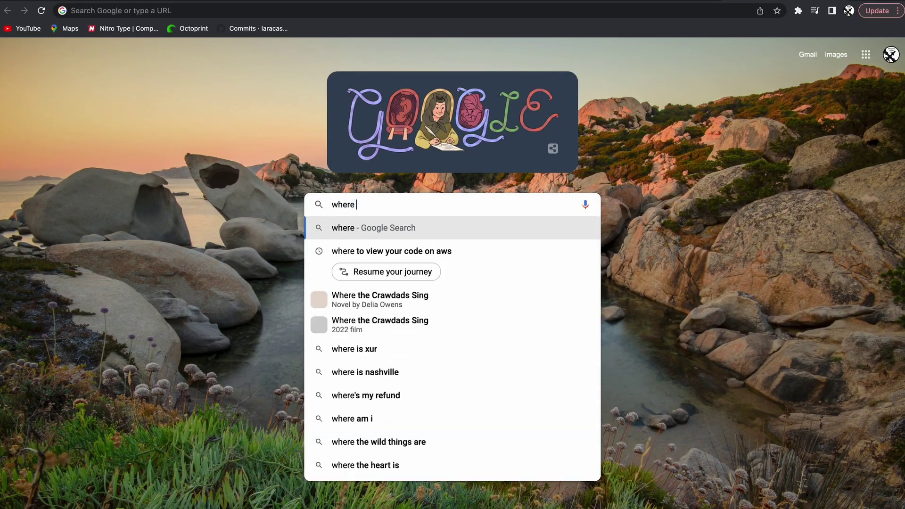
pyautogui.write(' are simulation nod')
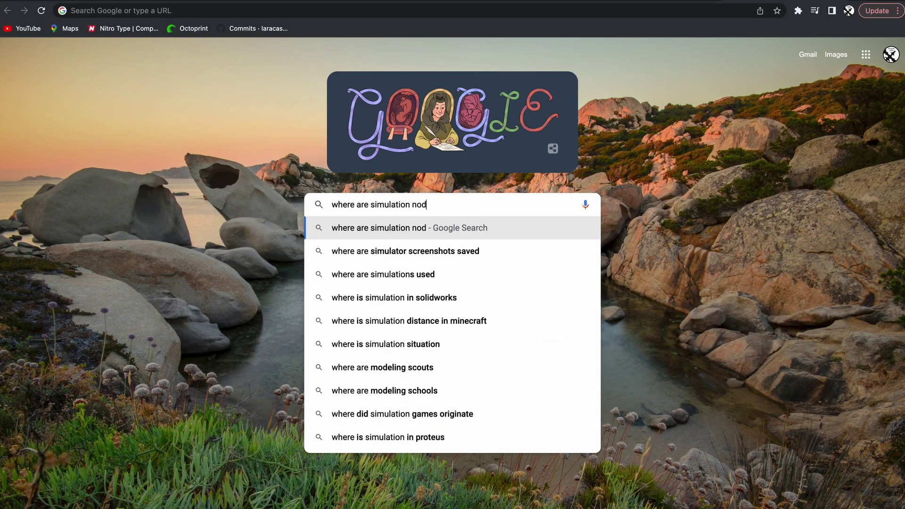
pyautogui.write('es blender')
# - Search Google for 'where are simulation nodes blender'
pyautogui.press('Return')
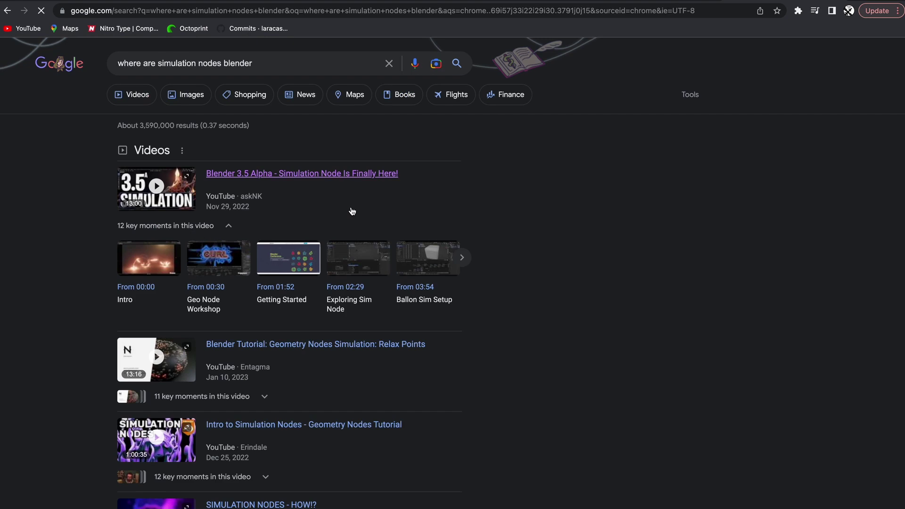
pyautogui.scroll(-5, 515, 148)
pyautogui.scroll(-4, 515, 148)
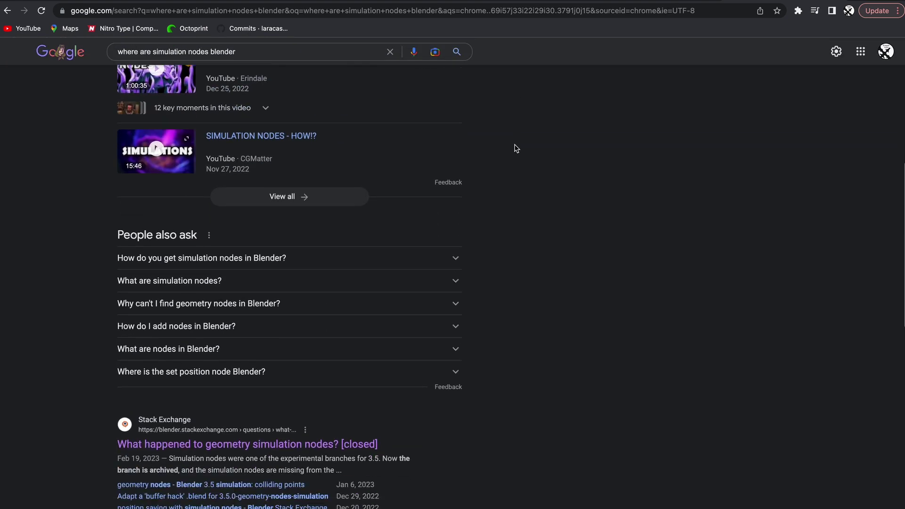
pyautogui.scroll(-2, 515, 147)
pyautogui.scroll(-1, 516, 148)
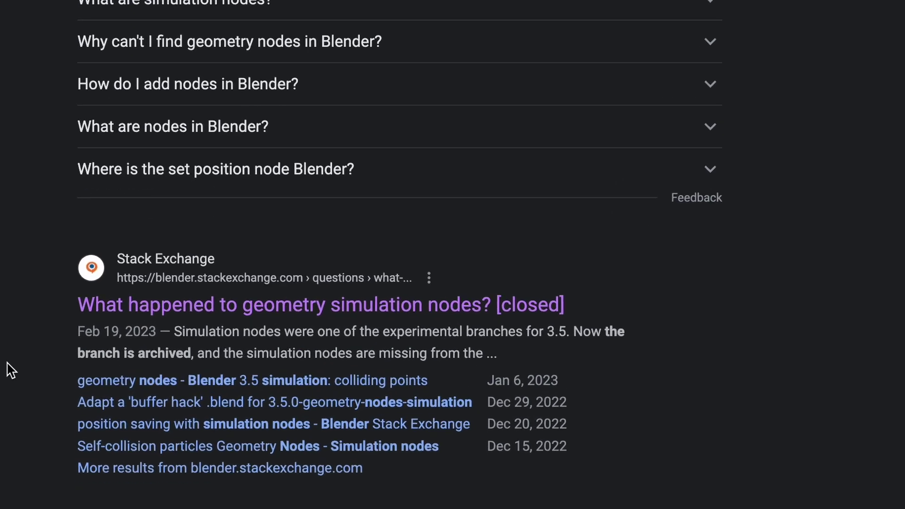
pyautogui.scroll(-4, 11, 369)
pyautogui.scroll(-2, 10, 368)
pyautogui.scroll(-2, 10, 368)
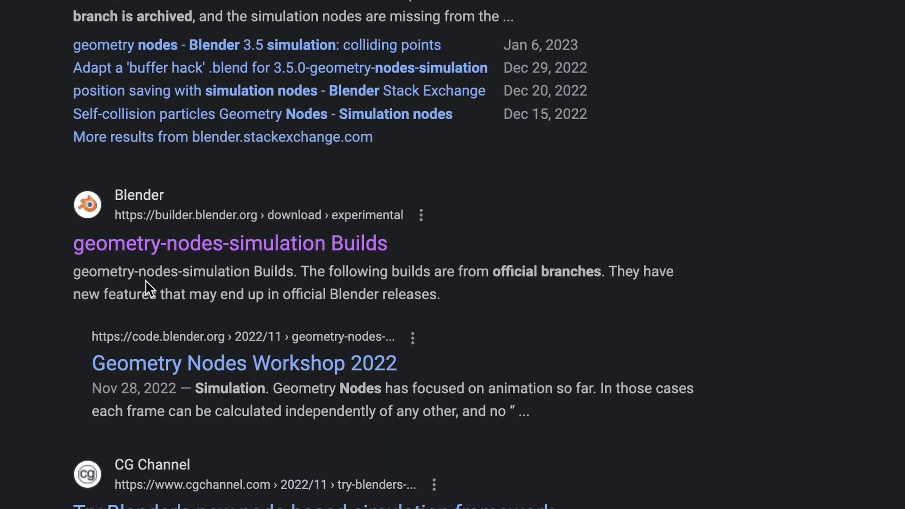
# - Open the geometry-nodes-simulation Builds page and go to the archived branch builds listing
pyautogui.click(188, 255)
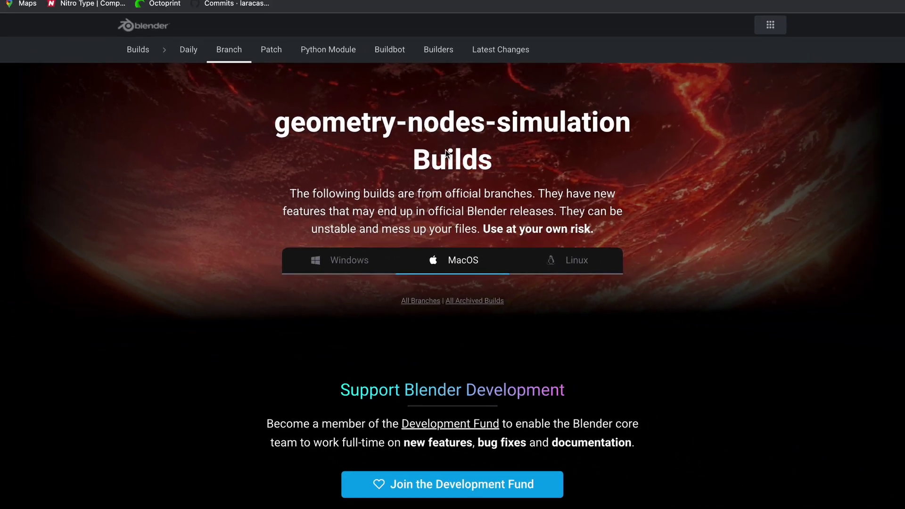
pyautogui.scroll(-4, 494, 181)
pyautogui.scroll(-2, 584, 106)
pyautogui.scroll(6, 585, 105)
pyautogui.click(425, 301)
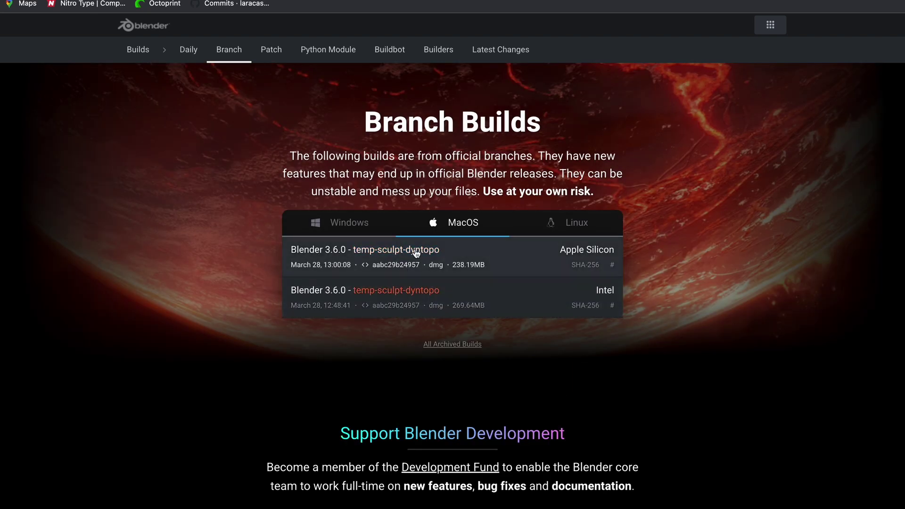
pyautogui.click(447, 347)
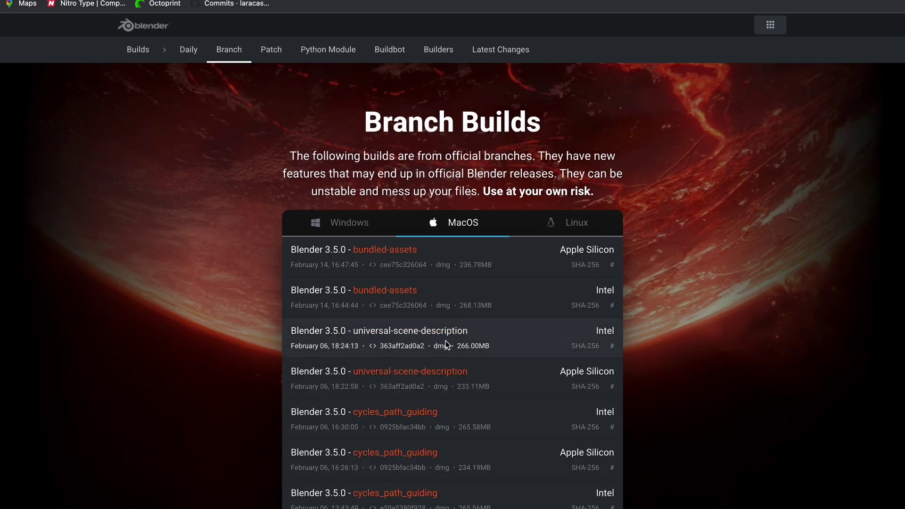
pyautogui.scroll(-5, 467, 238)
pyautogui.scroll(-2, 467, 239)
pyautogui.scroll(-4, 467, 239)
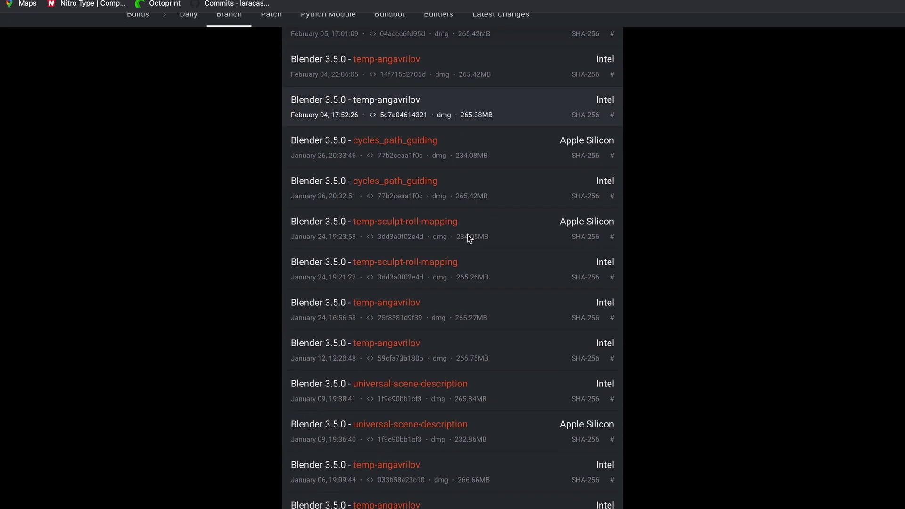